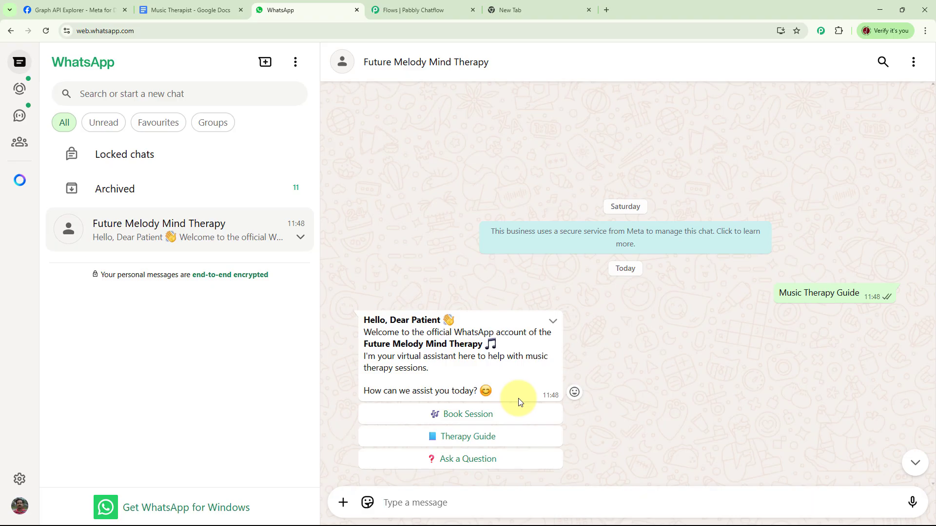
- In the Future Melody Mind Therapy chat, request the Therapy Guide and choose Vocal Warm-ups as the guide type
{"action": "left_click", "coordinate": [490, 438]}
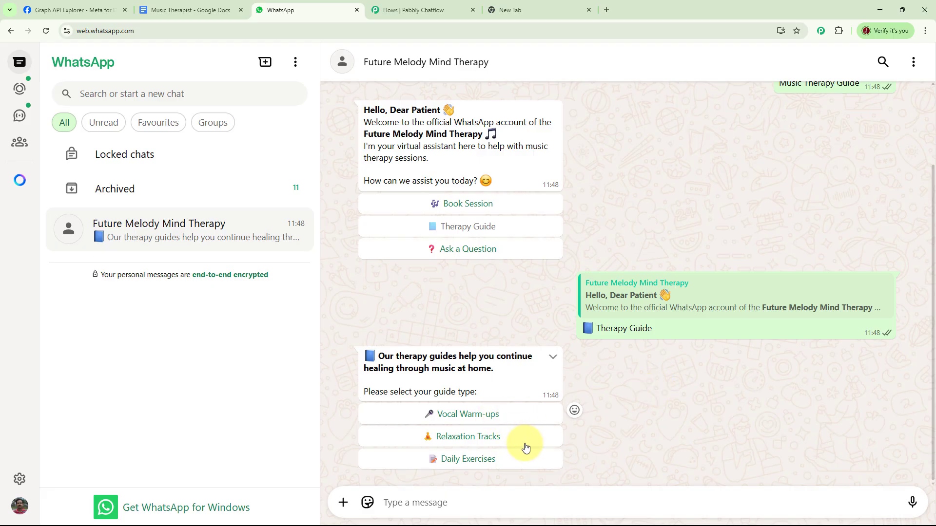
{"action": "left_click", "coordinate": [487, 420]}
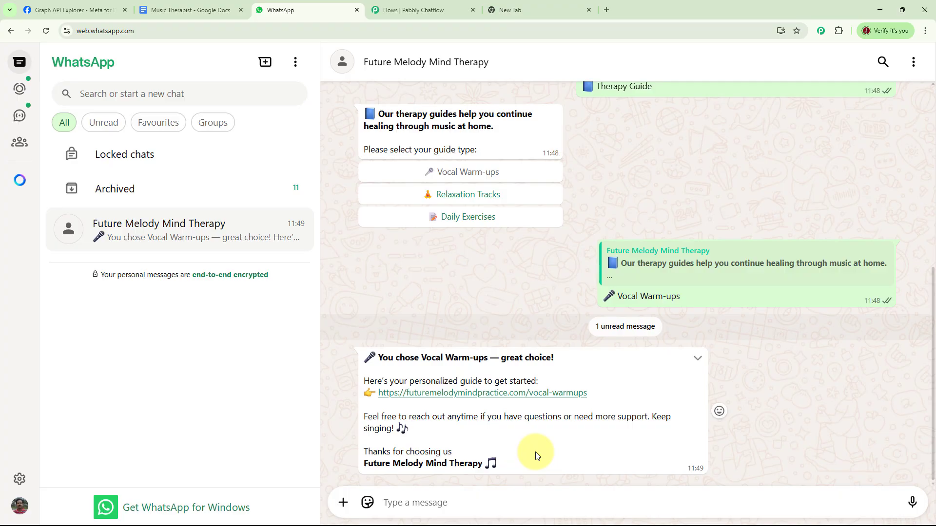
- Book an Adult Session with the chatbot for the preferred date 10/07/2025 and review the conversation
{"action": "scroll", "coordinate": [674, 319], "scroll_direction": "up", "scroll_amount": 6}
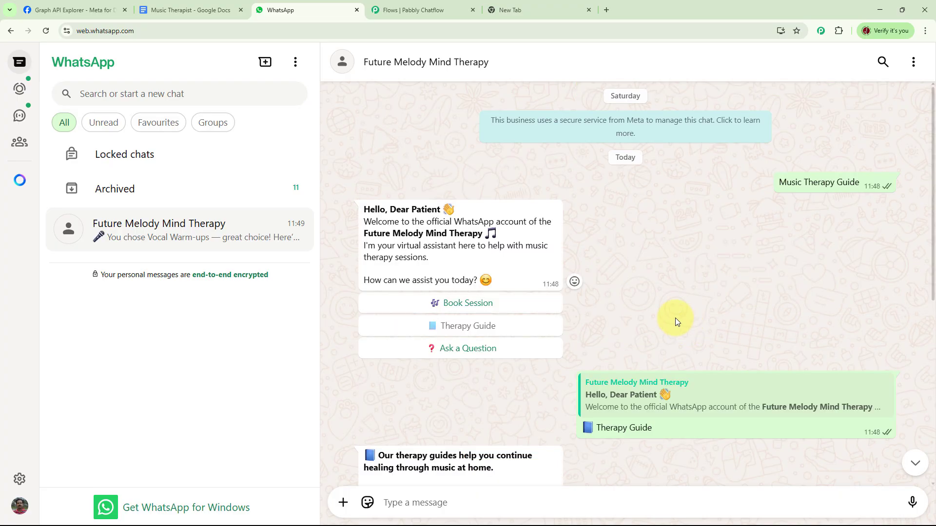
{"action": "left_click", "coordinate": [490, 309]}
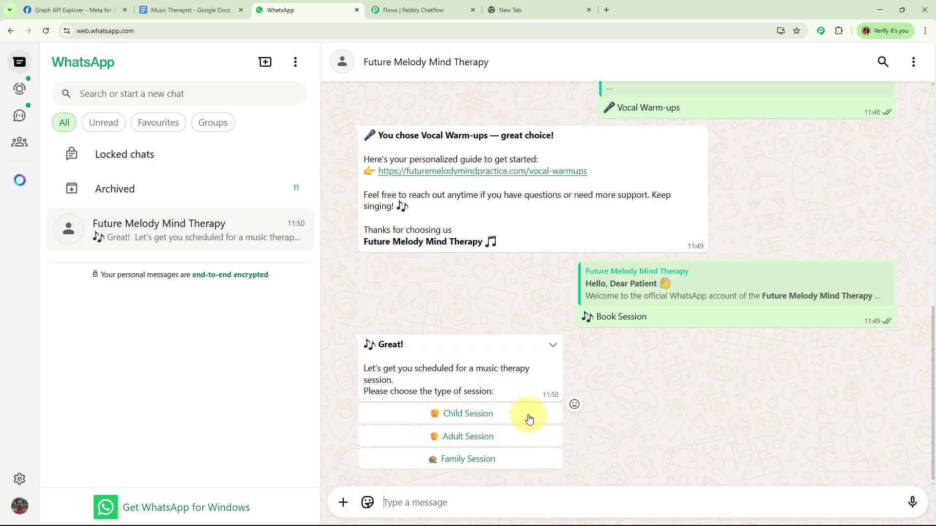
{"action": "left_click", "coordinate": [486, 443]}
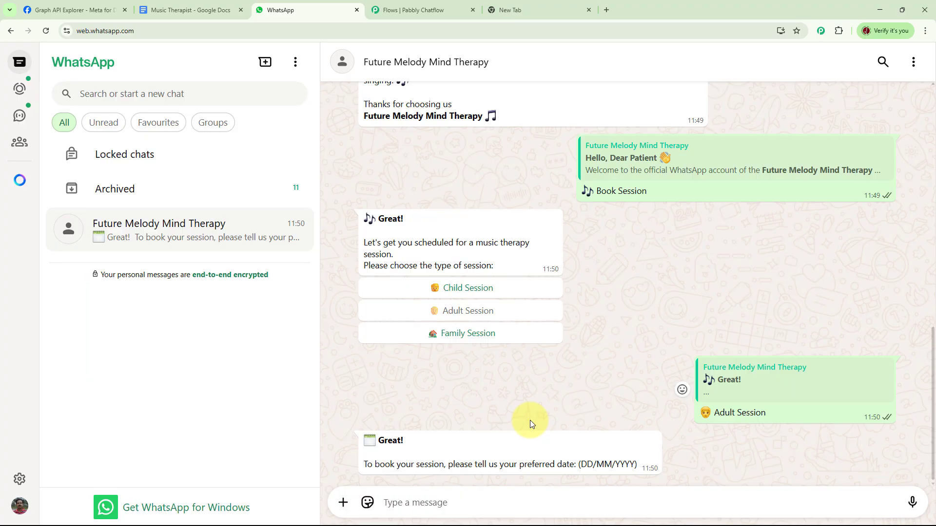
{"action": "type", "text": "10/07/2025"}
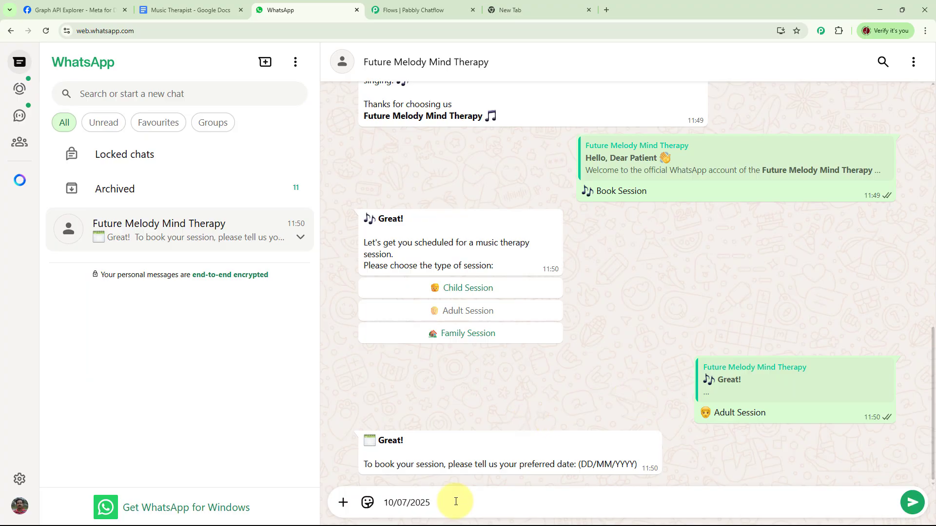
{"action": "key", "text": "Return"}
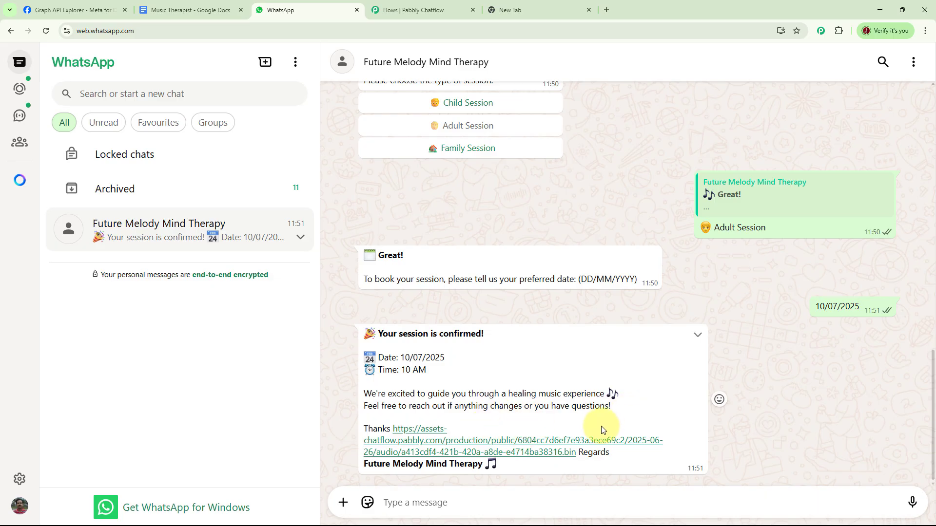
{"action": "scroll", "coordinate": [797, 365], "scroll_direction": "up", "scroll_amount": 3}
{"action": "scroll", "coordinate": [797, 364], "scroll_direction": "up", "scroll_amount": 6}
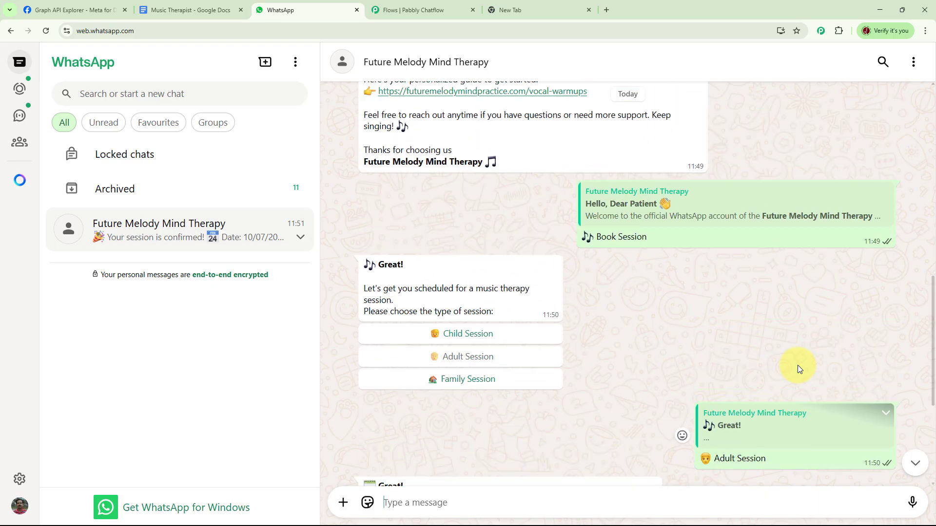
{"action": "scroll", "coordinate": [798, 365], "scroll_direction": "up", "scroll_amount": 8}
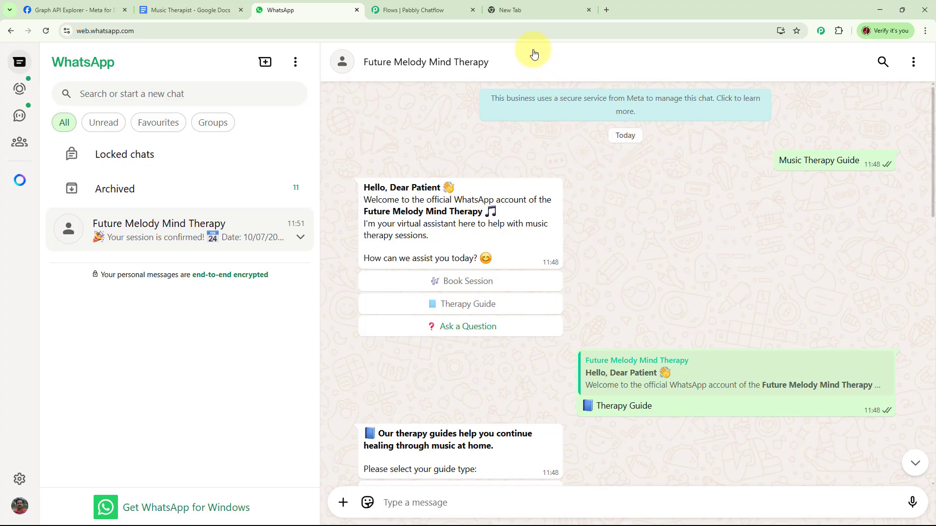
- Switch to the empty browser page and open the website pabbly.com/chatflow
{"action": "left_click", "coordinate": [522, 11]}
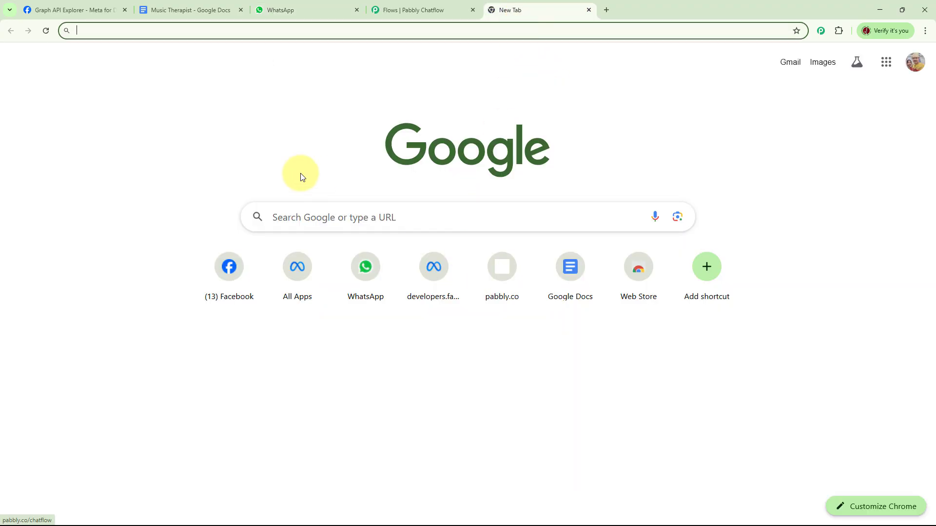
{"action": "left_click", "coordinate": [180, 28]}
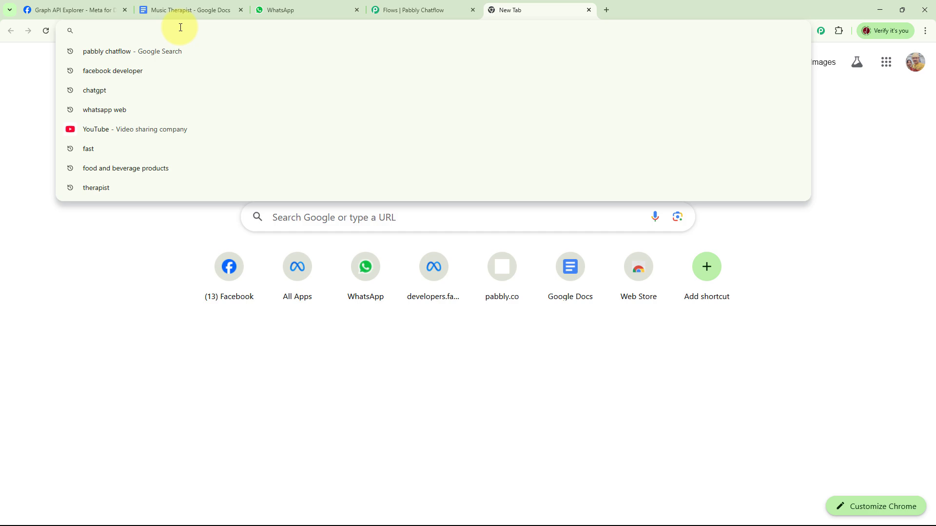
{"action": "type", "text": "pa"}
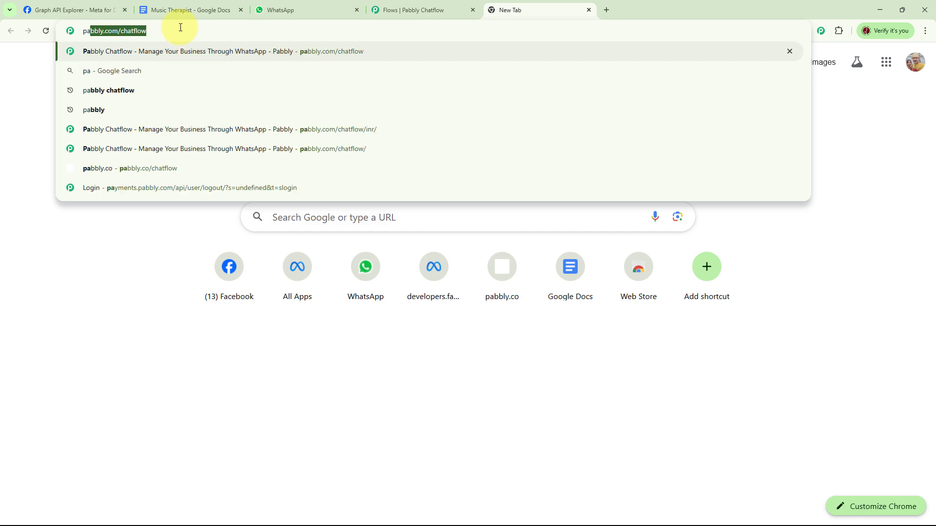
{"action": "type", "text": "bbly.c"}
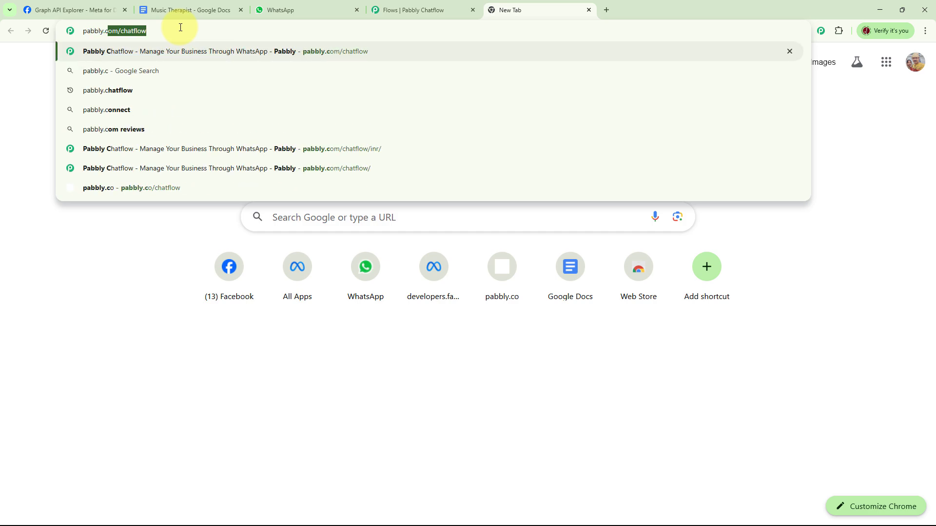
{"action": "type", "text": "om/cha"}
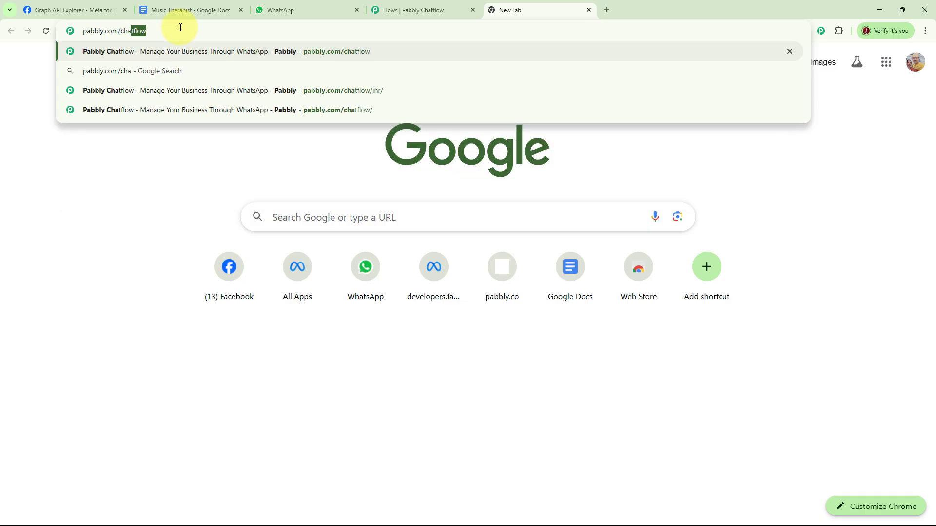
{"action": "type", "text": "tflow"}
{"action": "key", "text": "Return"}
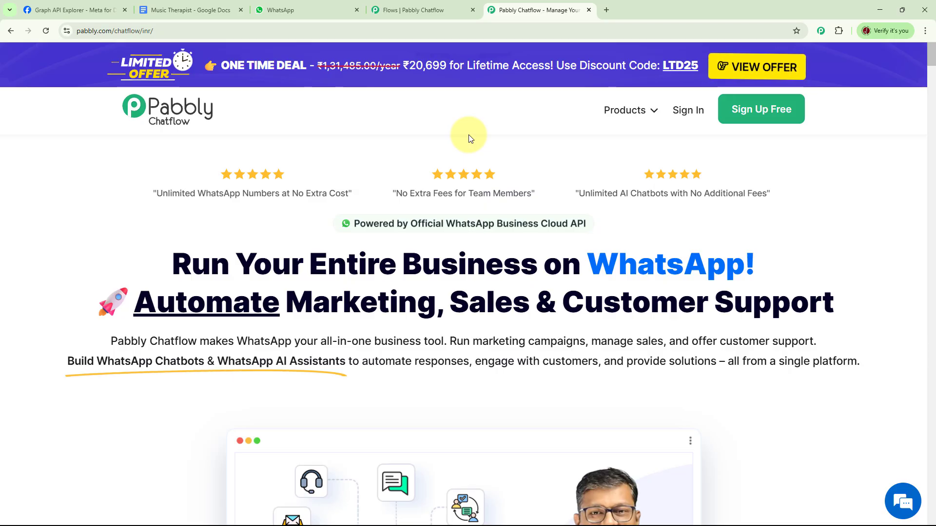
- Sign in to Pabbly and access the Pabbly Chatflow app
{"action": "left_click", "coordinate": [688, 112]}
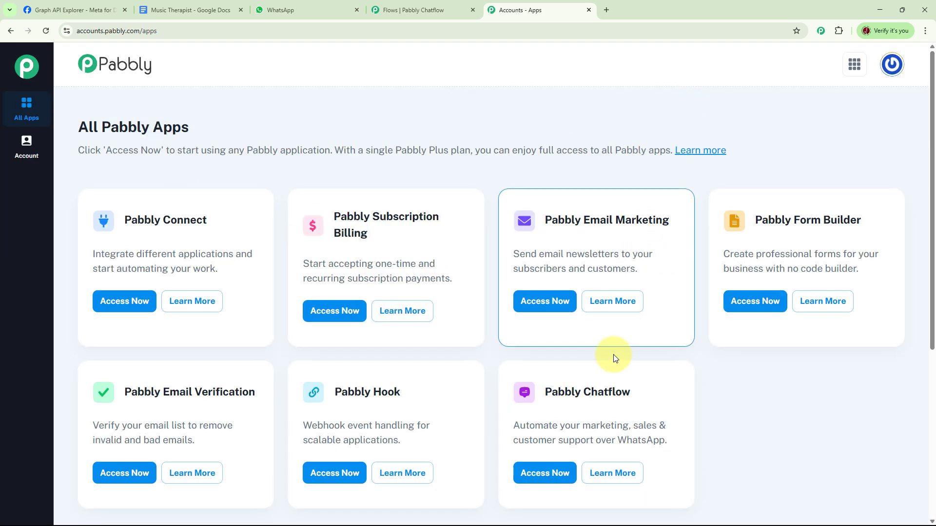
{"action": "left_click", "coordinate": [539, 474]}
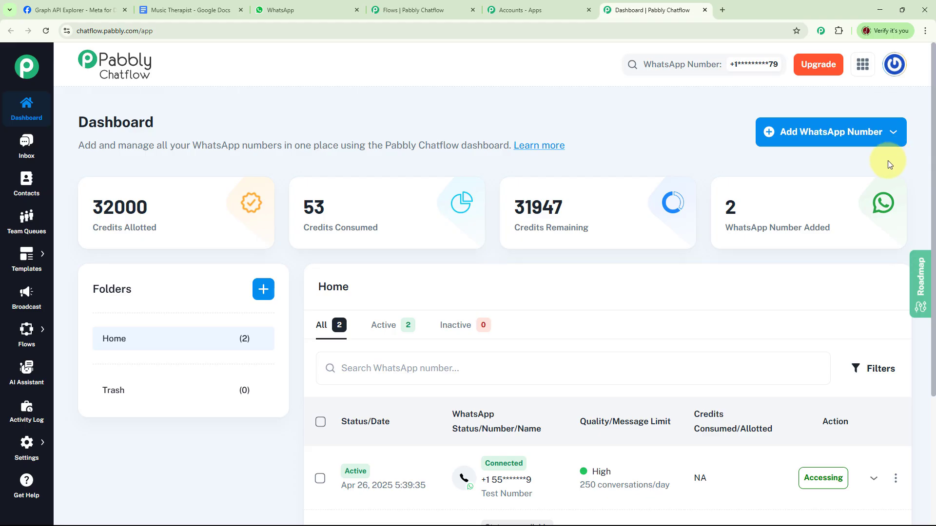
{"action": "left_click", "coordinate": [873, 140]}
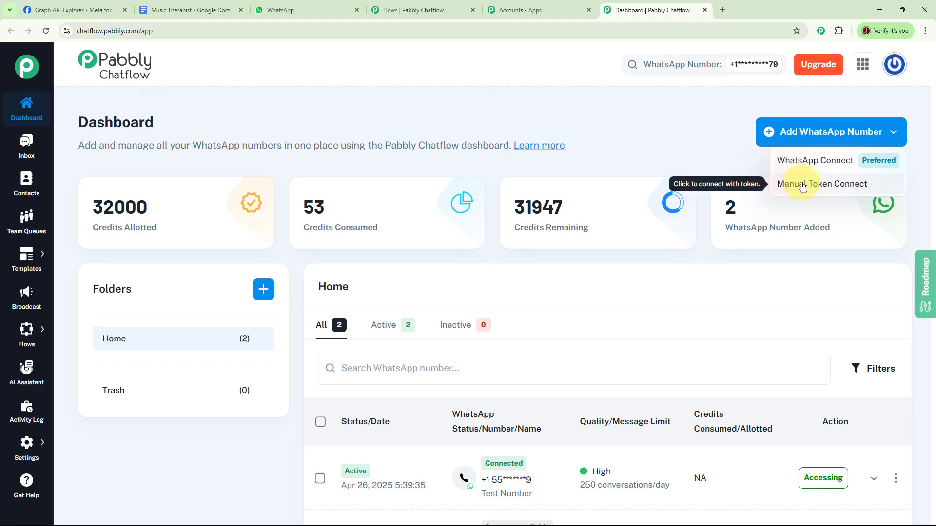
{"action": "left_click", "coordinate": [727, 162]}
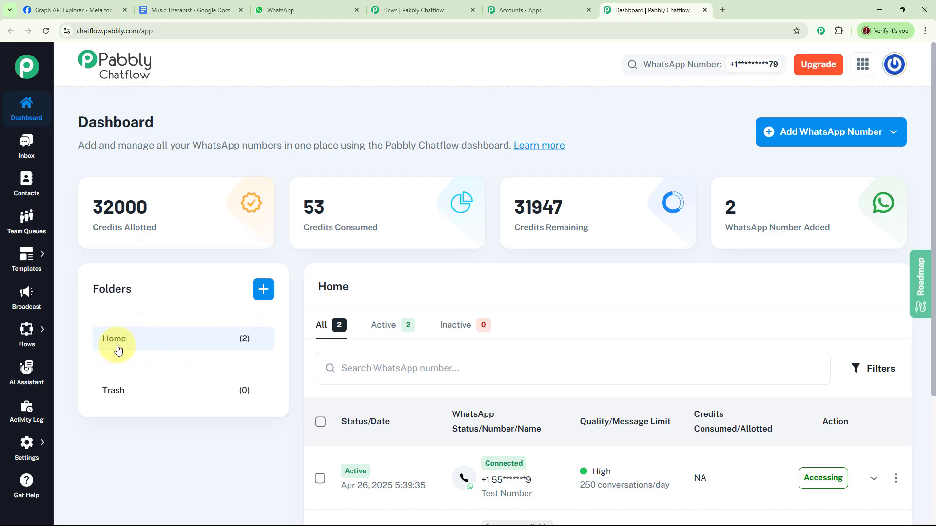
{"action": "left_click", "coordinate": [263, 289]}
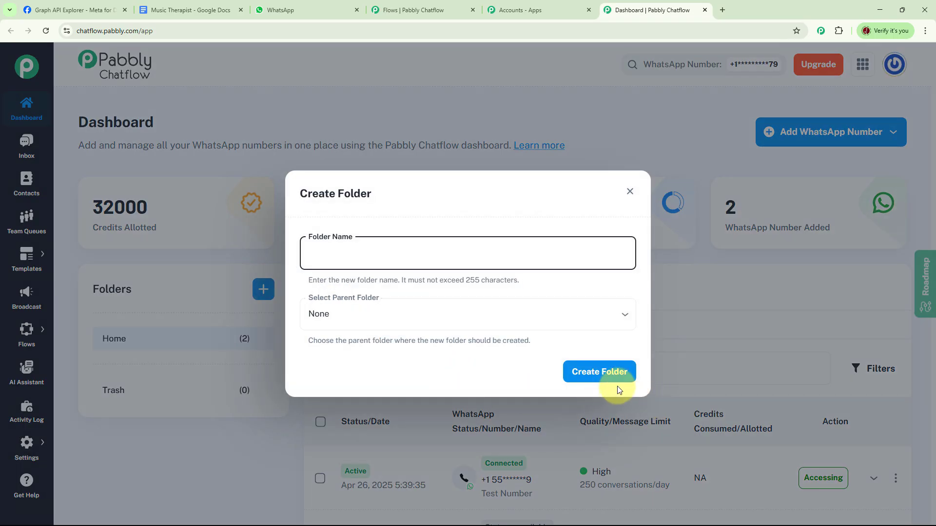
{"action": "left_click", "coordinate": [629, 193]}
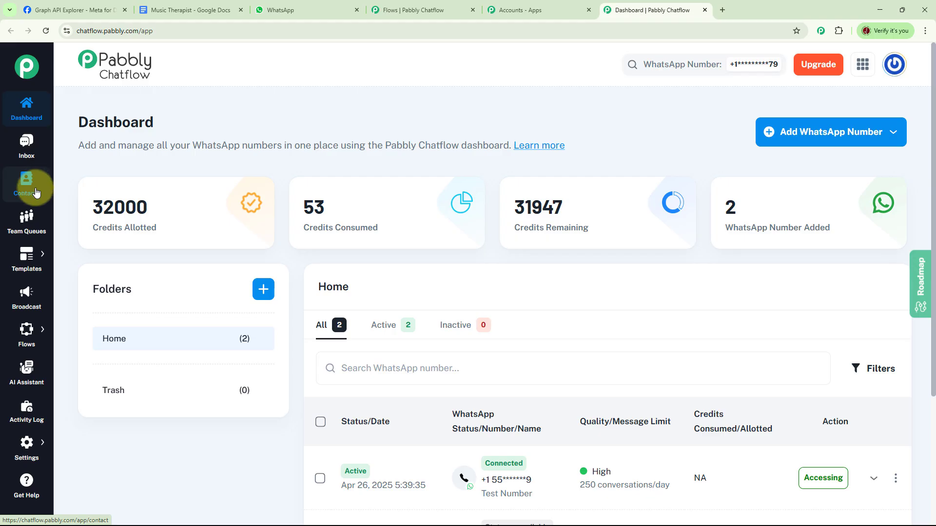
{"action": "mouse_move", "coordinate": [25, 269]}
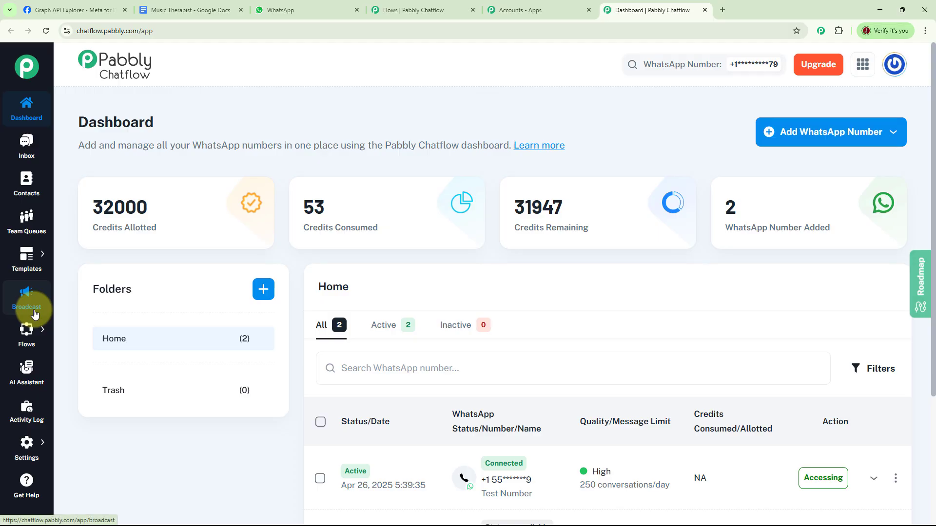
{"action": "mouse_move", "coordinate": [35, 348]}
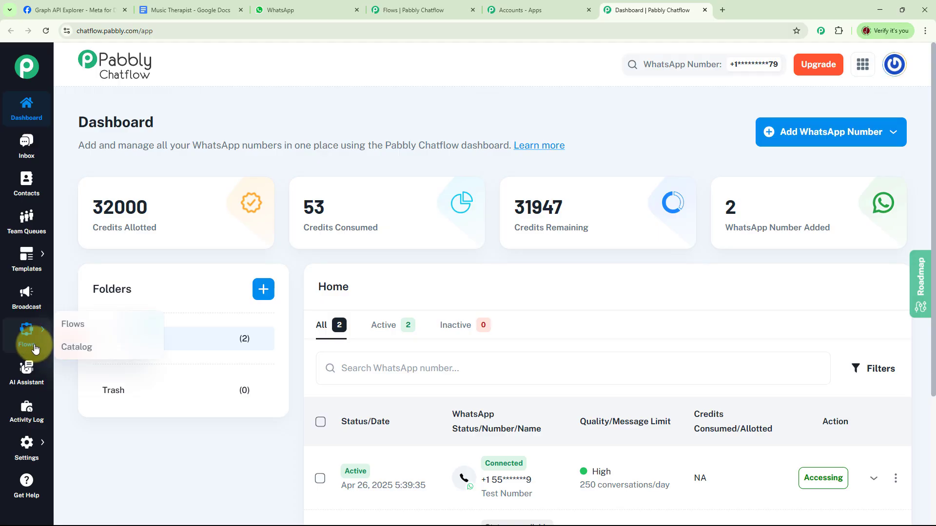
{"action": "mouse_move", "coordinate": [27, 449]}
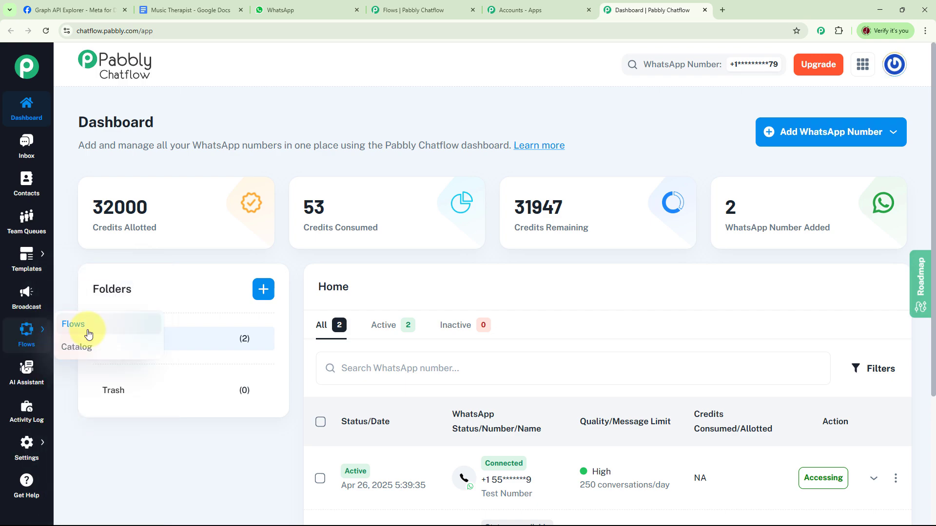
- Open the existing flow "WhatsApp Chatbot for Music Therapist Practice Business" from the flow list and deactivate it
{"action": "left_click", "coordinate": [80, 324]}
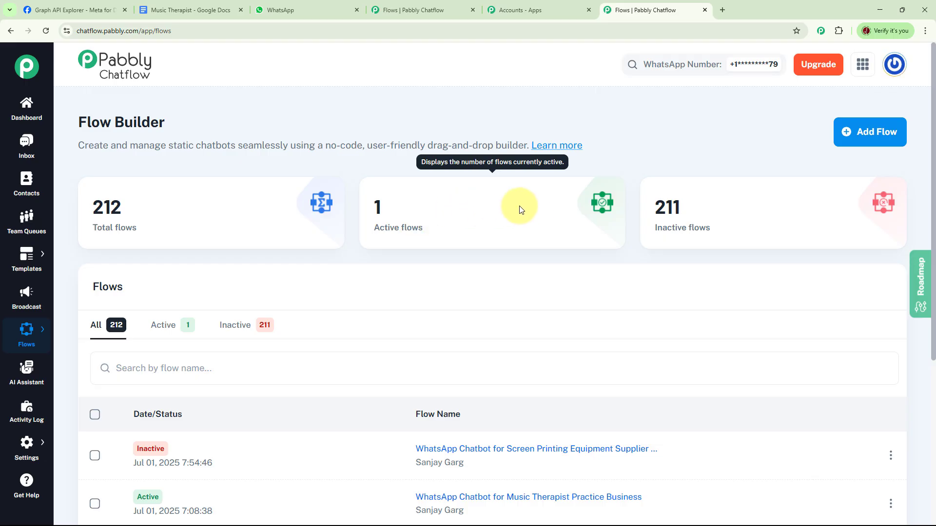
{"action": "scroll", "coordinate": [520, 206], "scroll_direction": "down", "scroll_amount": 5}
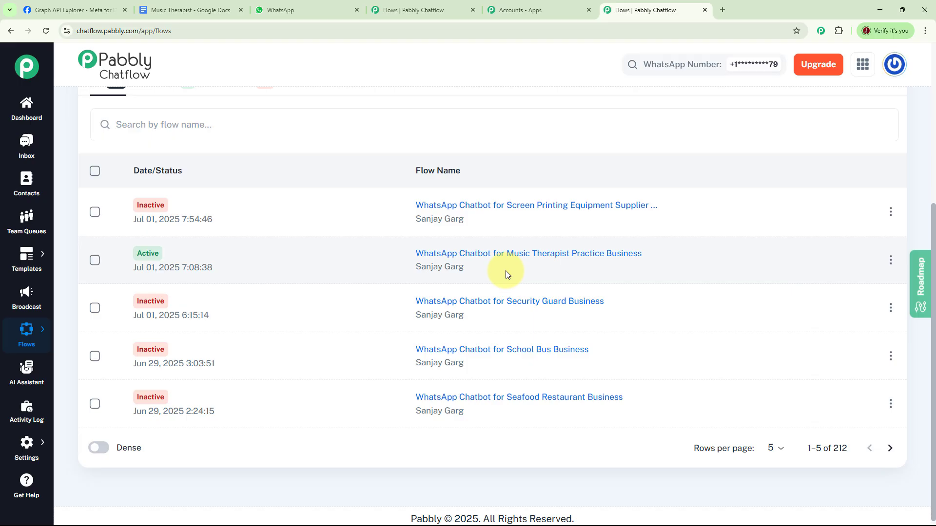
{"action": "left_click", "coordinate": [502, 255]}
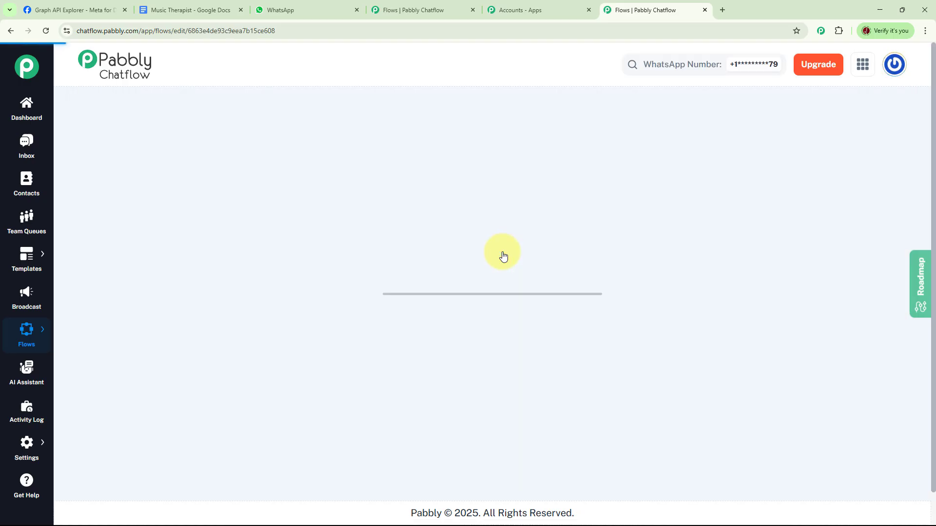
{"action": "left_click_drag", "start_coordinate": [737, 294], "coordinate": [775, 363]}
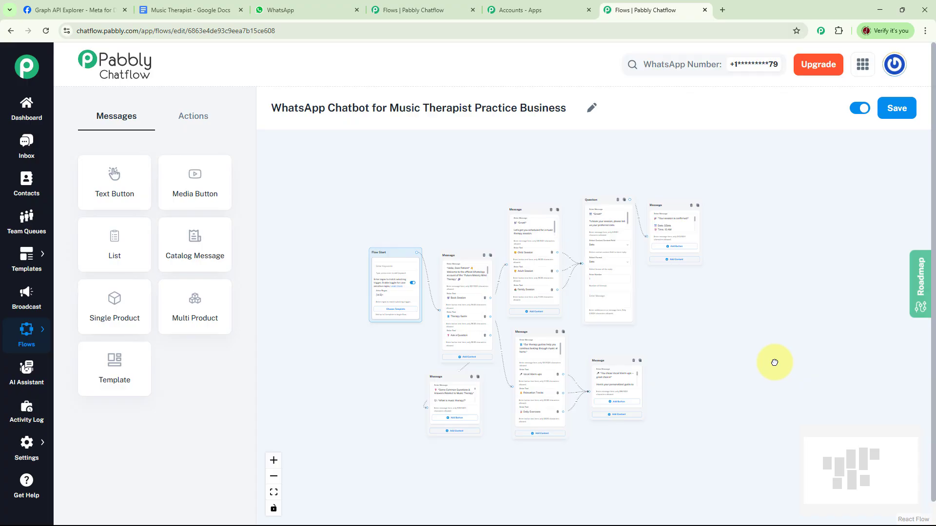
{"action": "left_click", "coordinate": [860, 108]}
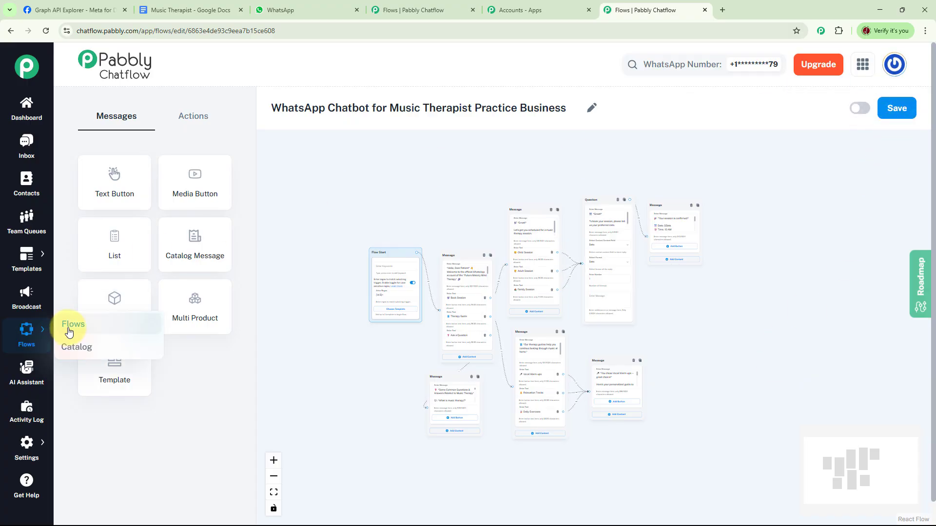
- Return to the flow list, add a new flow and name it "WhatsApp Chatbot for Music Therapy Practice"
{"action": "left_click", "coordinate": [67, 324]}
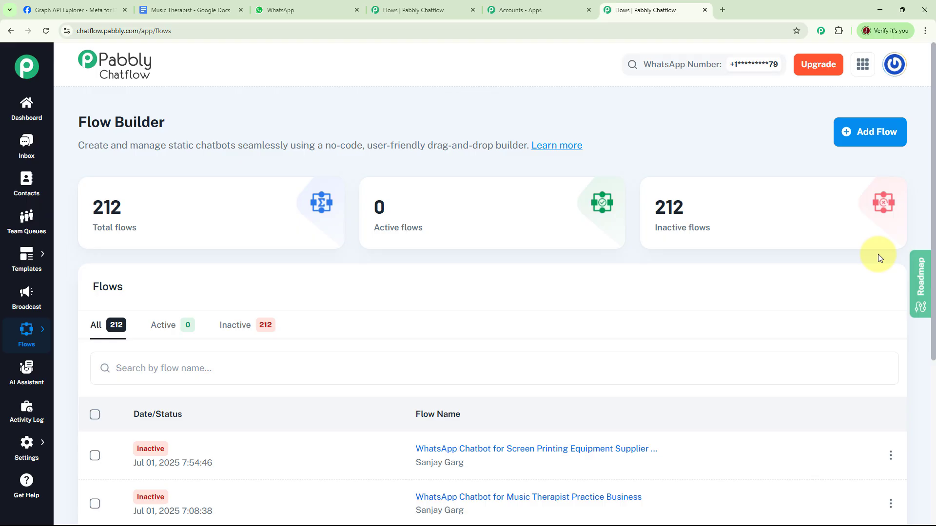
{"action": "left_click", "coordinate": [869, 139]}
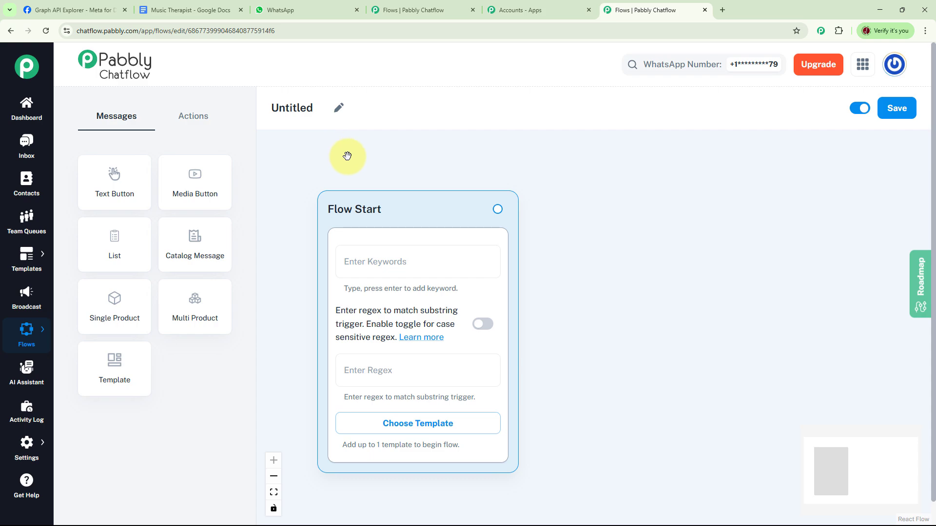
{"action": "left_click", "coordinate": [338, 113]}
{"action": "type", "text": "WhatsApp Chatbot for Music Therapy Practice"}
{"action": "key", "text": "Return"}
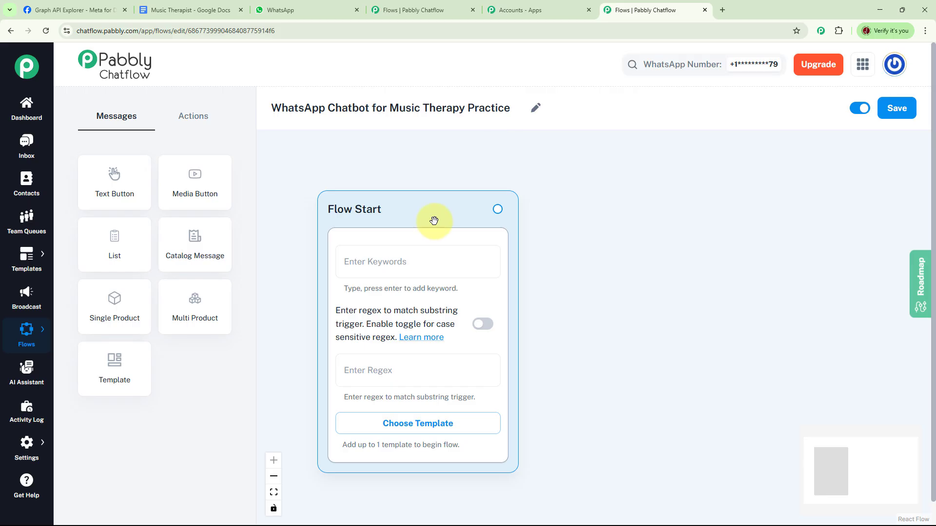
- Reposition the Flow Start block on the canvas and connect it to a new Text + Button message block
{"action": "left_click_drag", "start_coordinate": [424, 211], "coordinate": [393, 165]}
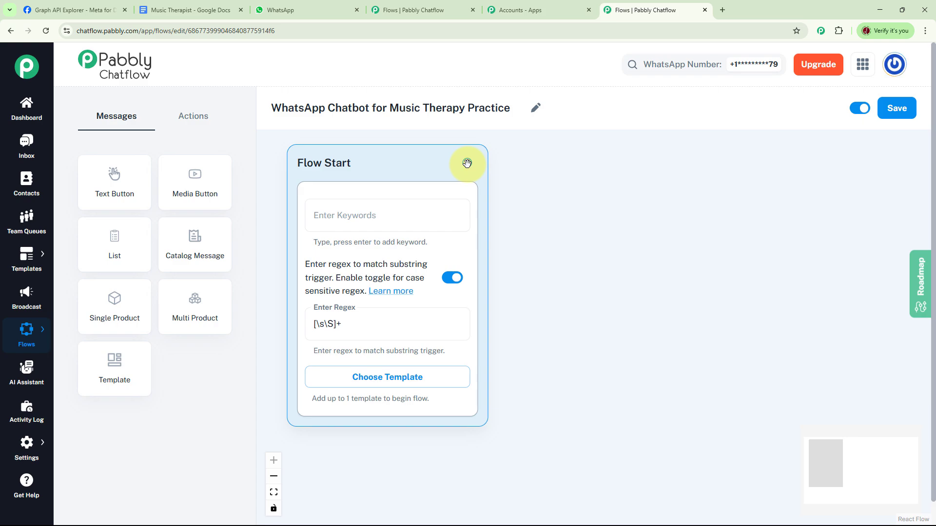
{"action": "left_click_drag", "start_coordinate": [466, 162], "coordinate": [618, 162]}
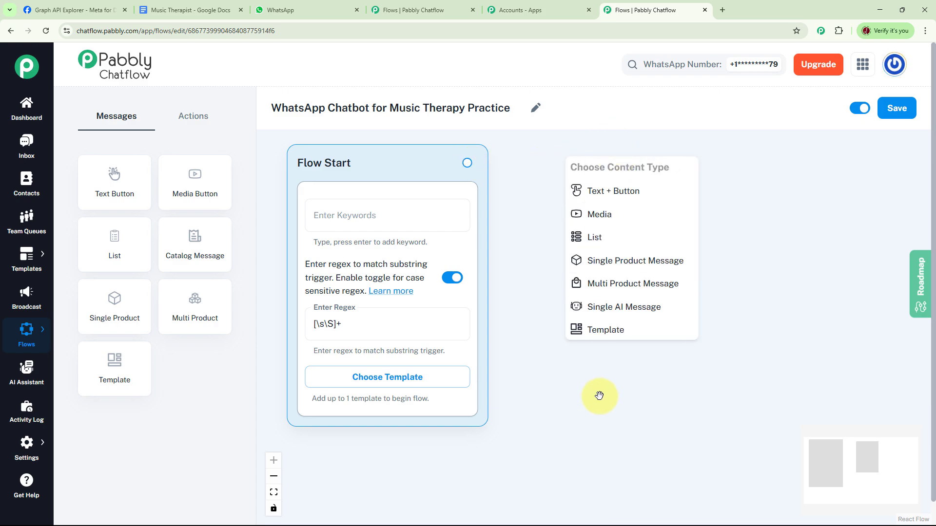
{"action": "left_click", "coordinate": [620, 190]}
- Fill the first message with the "Hello, Dear Patient" Future Melody Mind Therapy welcome and add buttons Book Session, Therapy Guide and Ask a Question
{"action": "left_click", "coordinate": [618, 229]}
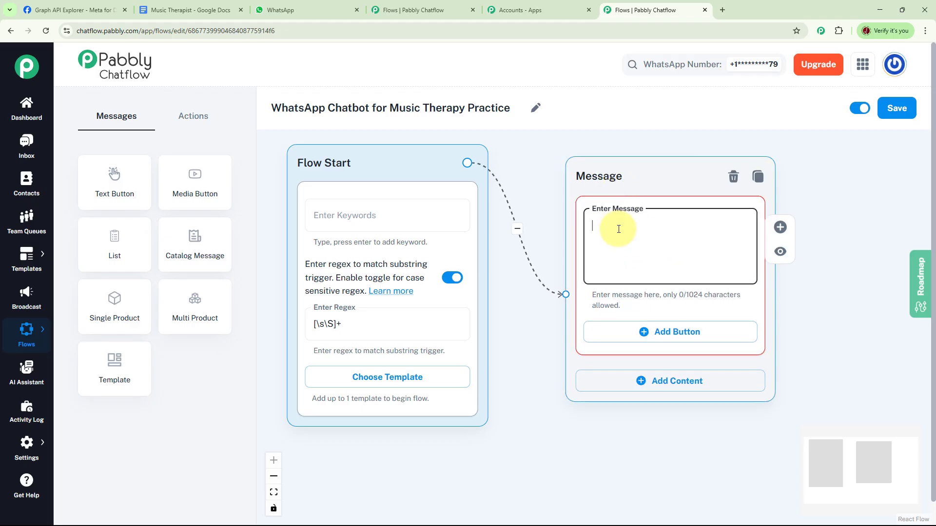
{"action": "key", "text": "ctrl+v"}
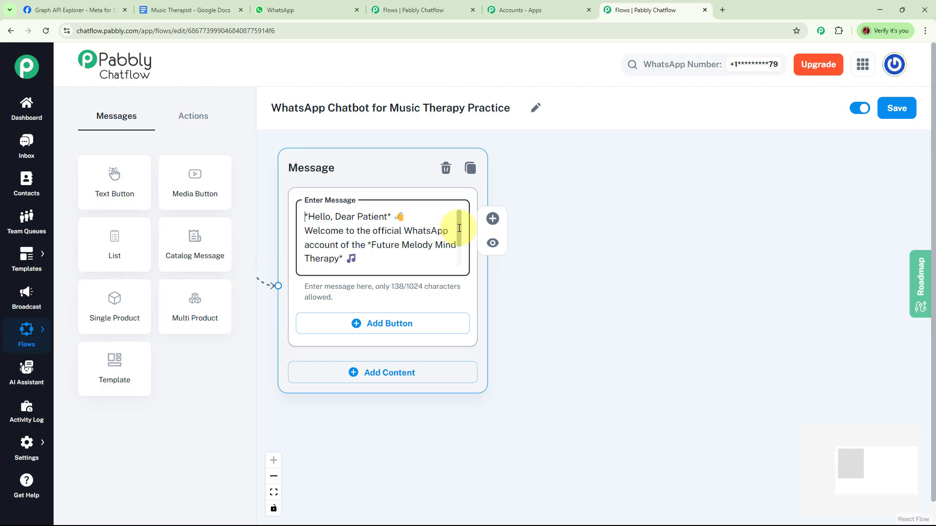
{"action": "scroll", "coordinate": [460, 228], "scroll_direction": "down", "scroll_amount": 2}
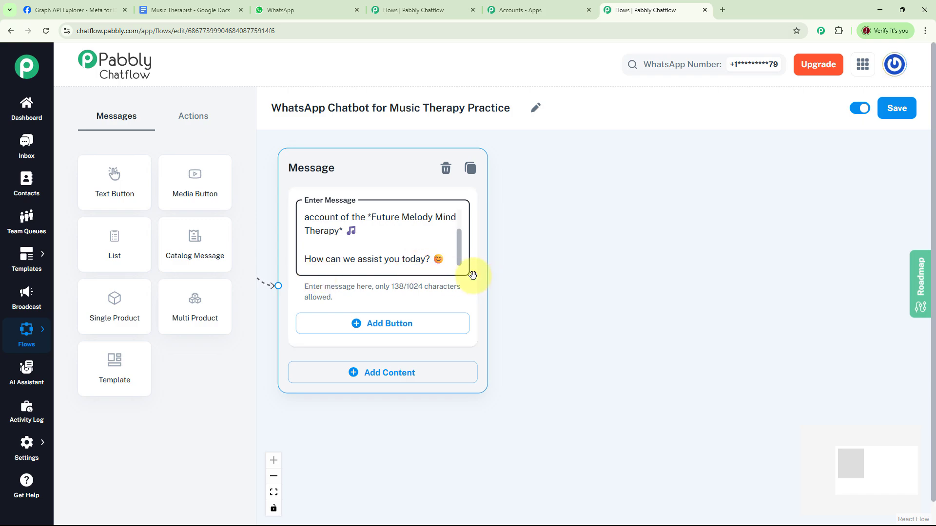
{"action": "left_click", "coordinate": [378, 325]}
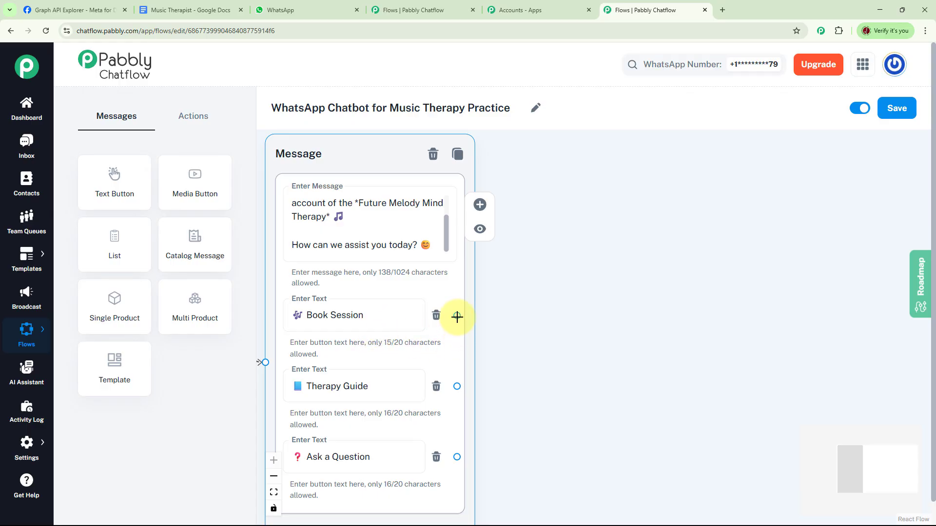
- Connect Book Session to a new message asking for the type of session, with buttons Child Session, Adult Session and Family Session
{"action": "left_click_drag", "start_coordinate": [457, 316], "coordinate": [497, 230]}
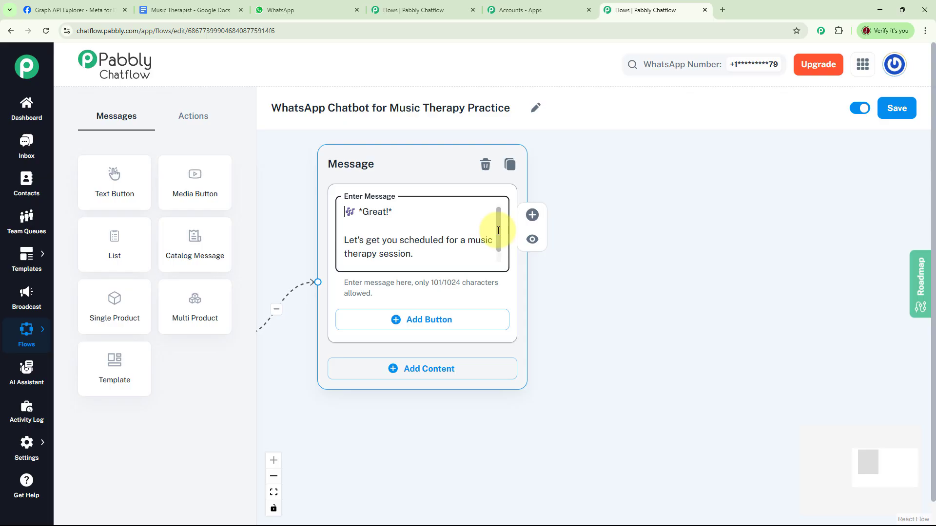
{"action": "scroll", "coordinate": [501, 244], "scroll_direction": "down", "scroll_amount": 2}
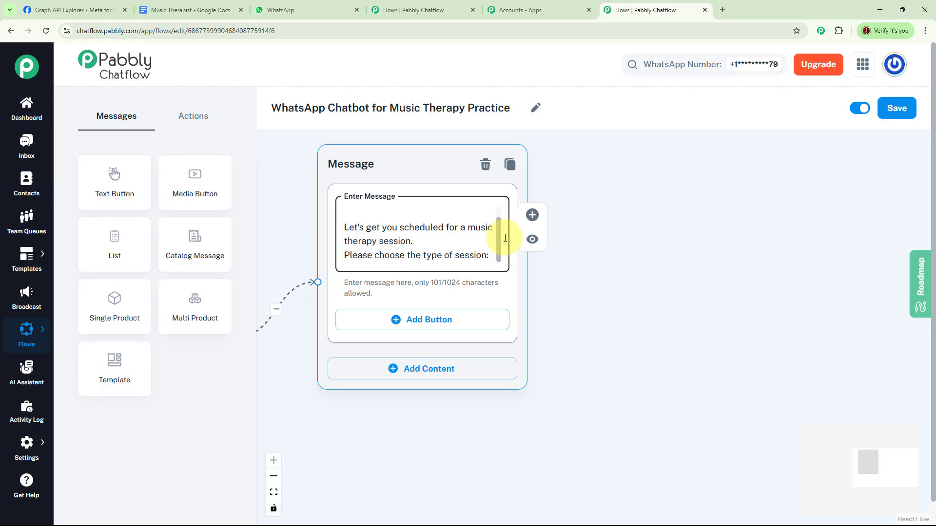
{"action": "left_click", "coordinate": [401, 319]}
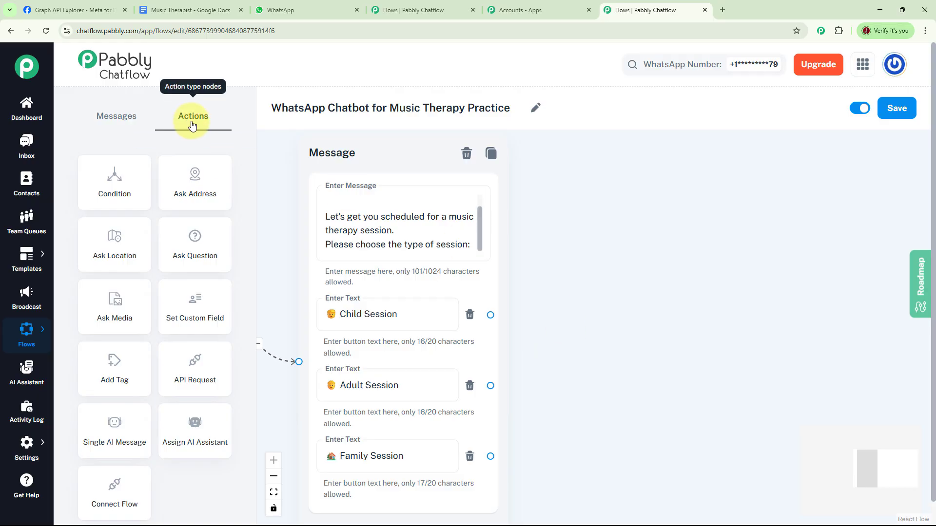
- Add an Ask Question block beside the session type message and connect the Child, Adult and Family Session buttons to it
{"action": "left_click_drag", "start_coordinate": [199, 259], "coordinate": [680, 236]}
{"action": "left_click_drag", "start_coordinate": [731, 255], "coordinate": [673, 171]}
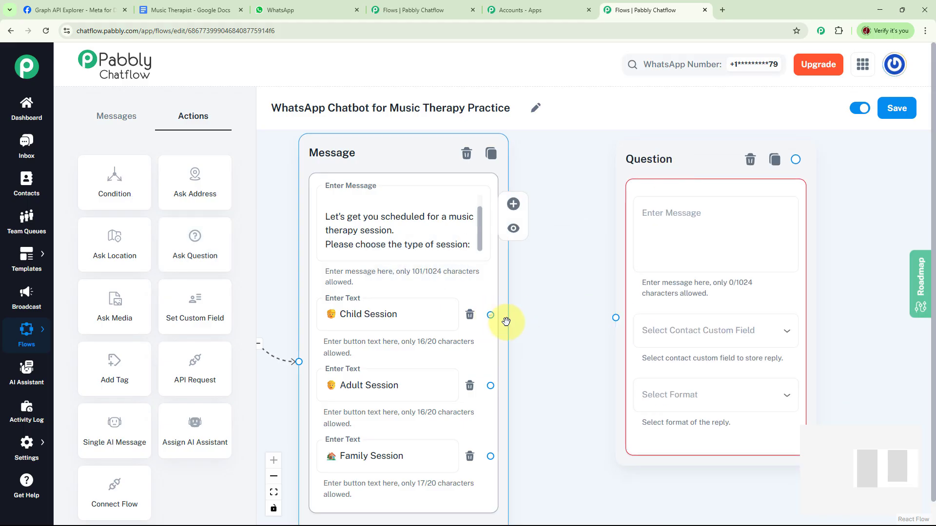
{"action": "left_click_drag", "start_coordinate": [491, 315], "coordinate": [614, 319]}
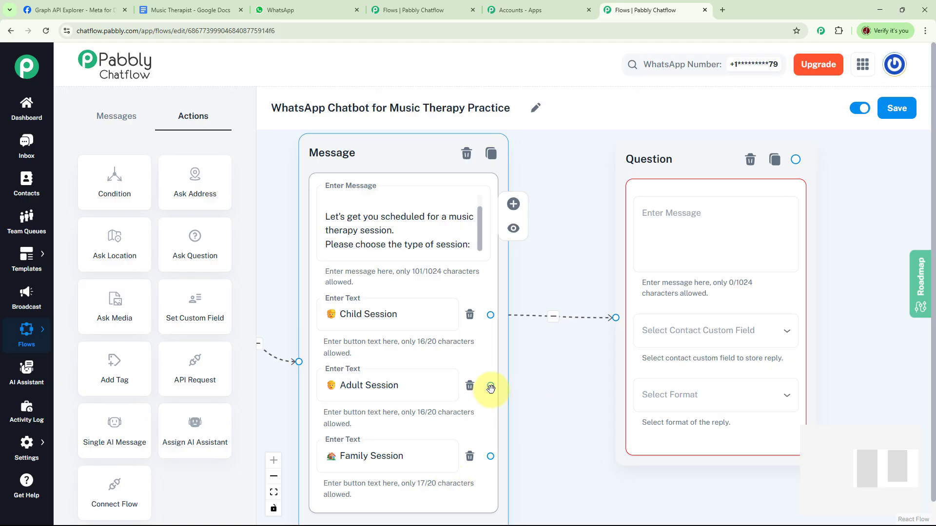
{"action": "left_click_drag", "start_coordinate": [490, 388], "coordinate": [615, 318]}
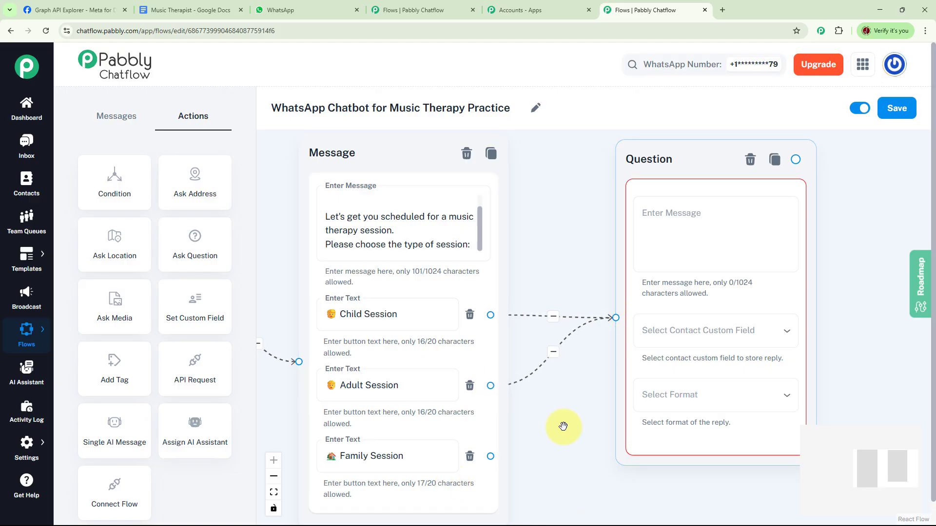
{"action": "left_click_drag", "start_coordinate": [490, 456], "coordinate": [615, 317]}
- Enter the question text asking for the preferred session date in DD/MM/YYYY form
{"action": "left_click_drag", "start_coordinate": [581, 280], "coordinate": [390, 296]}
{"action": "left_click", "coordinate": [458, 263]}
{"action": "key", "text": "ctrl+v"}
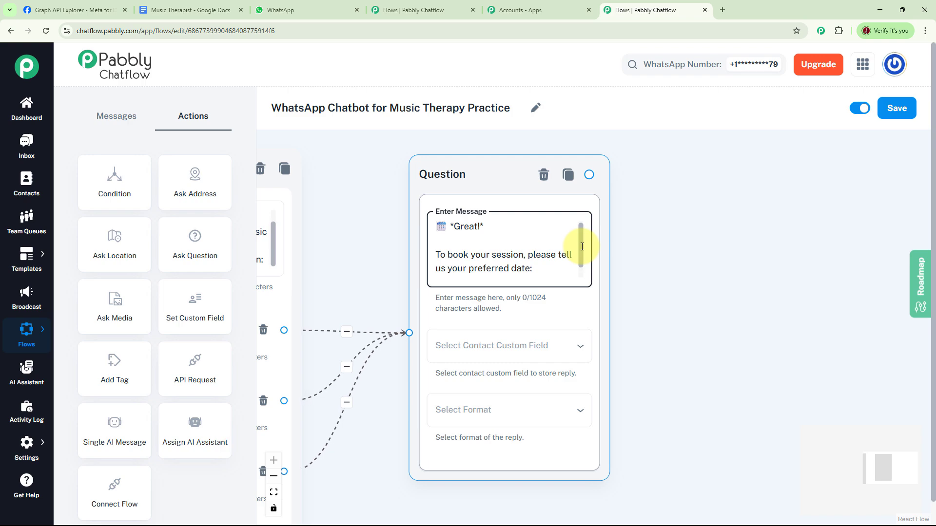
{"action": "left_click_drag", "start_coordinate": [582, 247], "coordinate": [586, 272]}
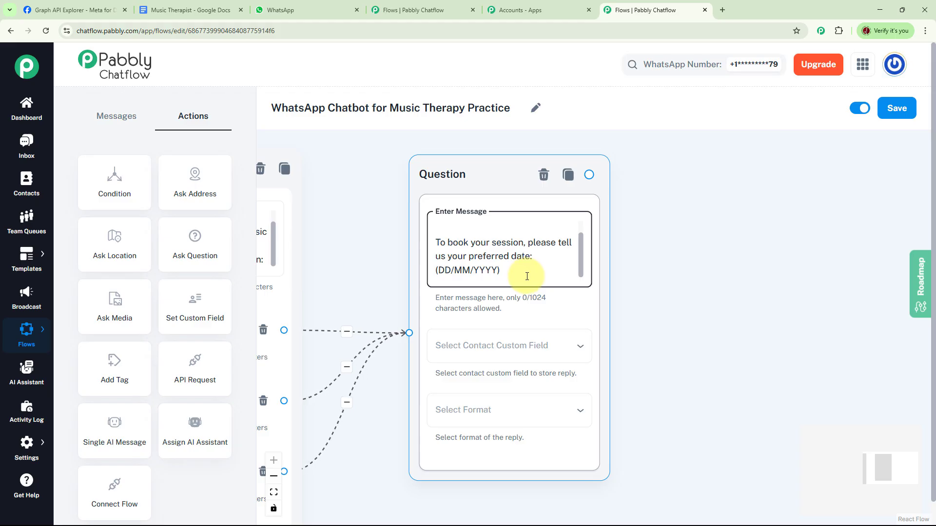
- Store the question's reply in the Date contact custom field and set the reply format to Date
{"action": "left_click", "coordinate": [548, 350]}
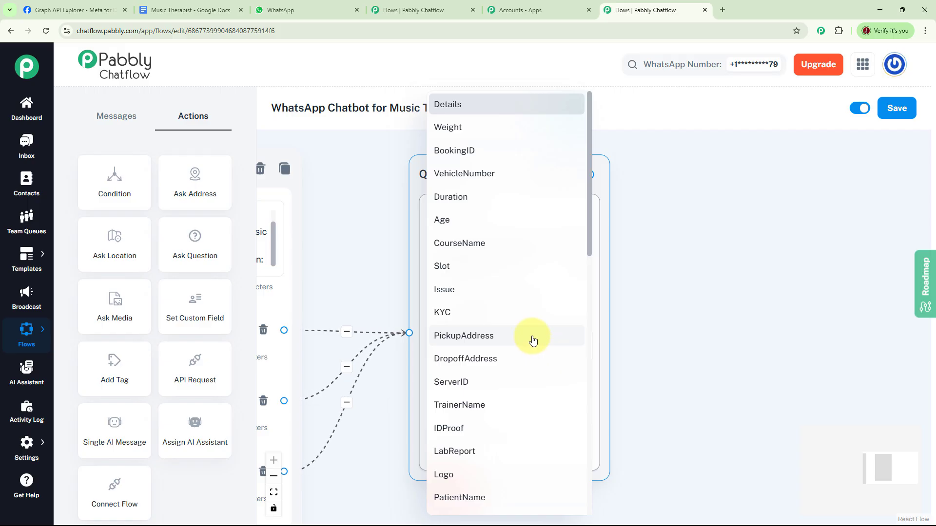
{"action": "left_click_drag", "start_coordinate": [587, 238], "coordinate": [595, 409]}
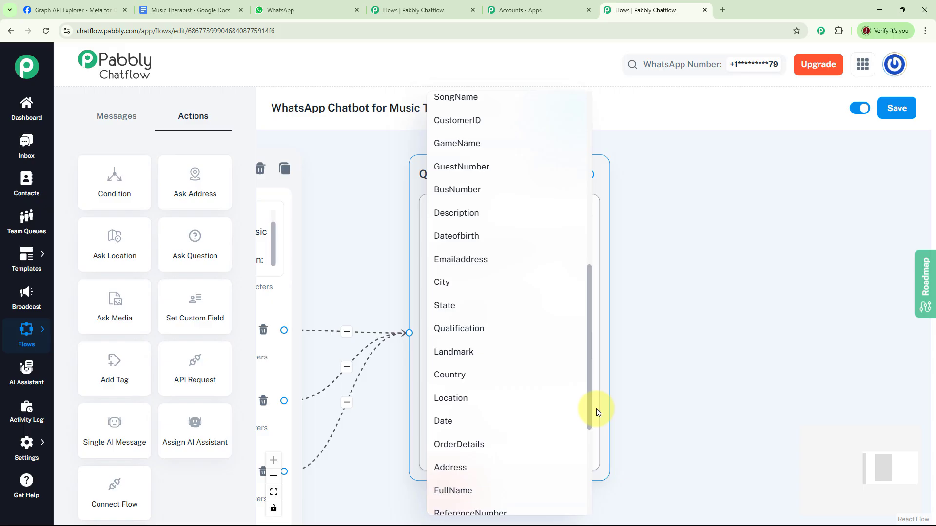
{"action": "left_click", "coordinate": [445, 428]}
{"action": "left_click", "coordinate": [495, 413]}
{"action": "left_click", "coordinate": [468, 434]}
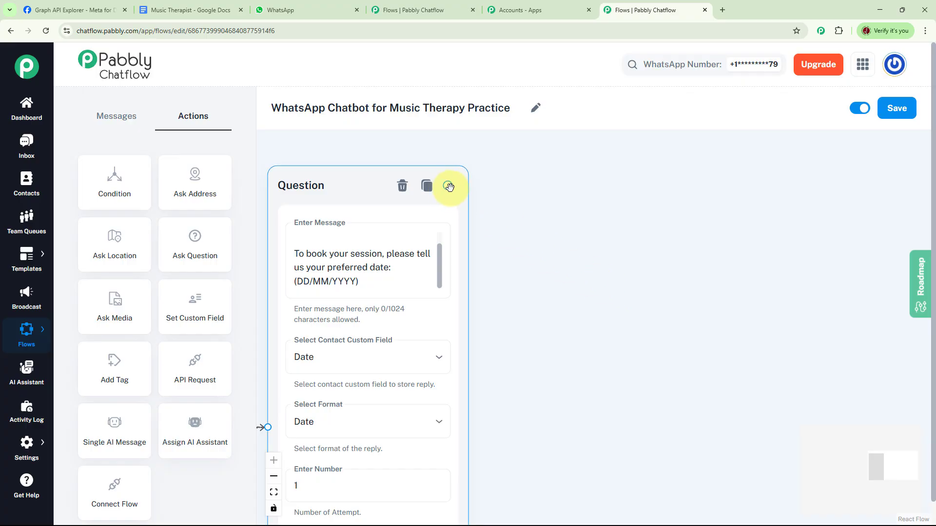
- Connect the date question to a new message reading "Your session is confirmed!" with Date: $Date and Time: 10 AM
{"action": "left_click_drag", "start_coordinate": [449, 186], "coordinate": [624, 215]}
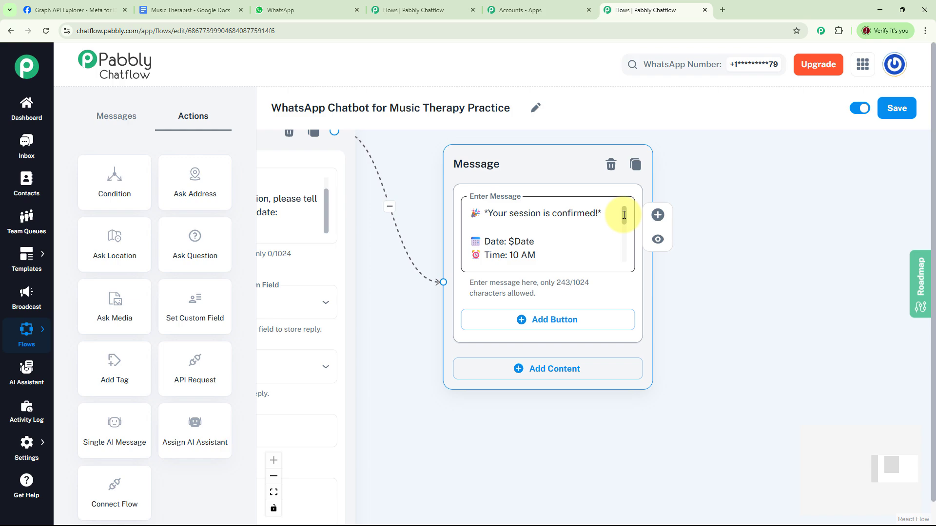
{"action": "left_click", "coordinate": [623, 215]}
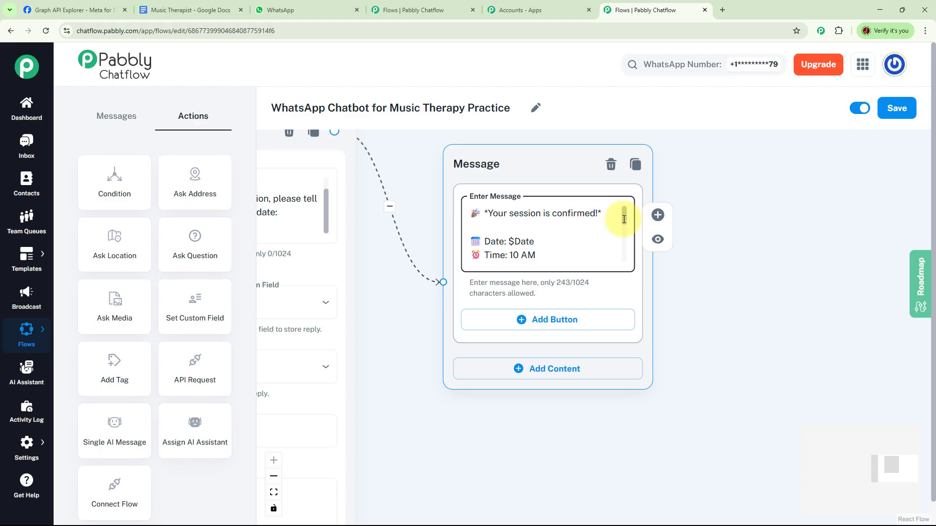
{"action": "left_click_drag", "start_coordinate": [624, 219], "coordinate": [631, 258]}
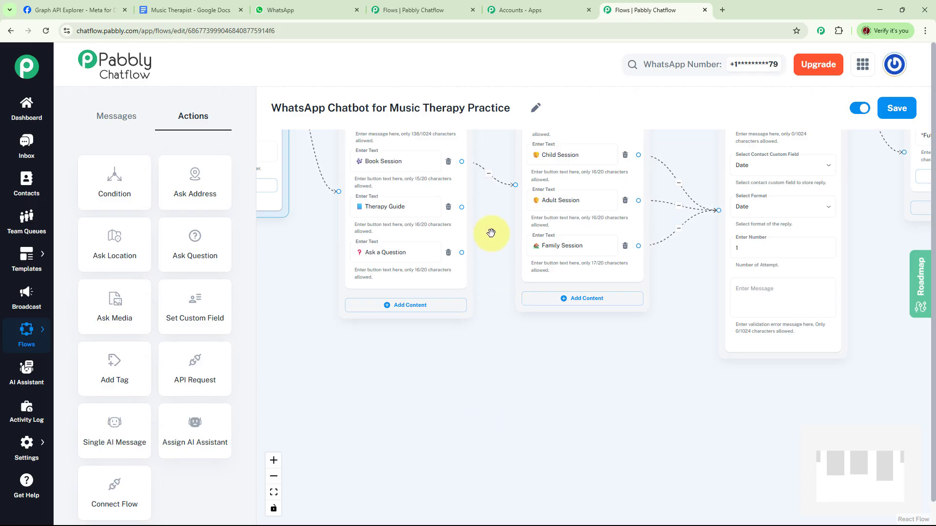
- Connect Therapy Guide to a new message asking for the guide type, with buttons Vocal Warm-ups, Relaxation Tracks and Daily Exercises
{"action": "left_click", "coordinate": [422, 210]}
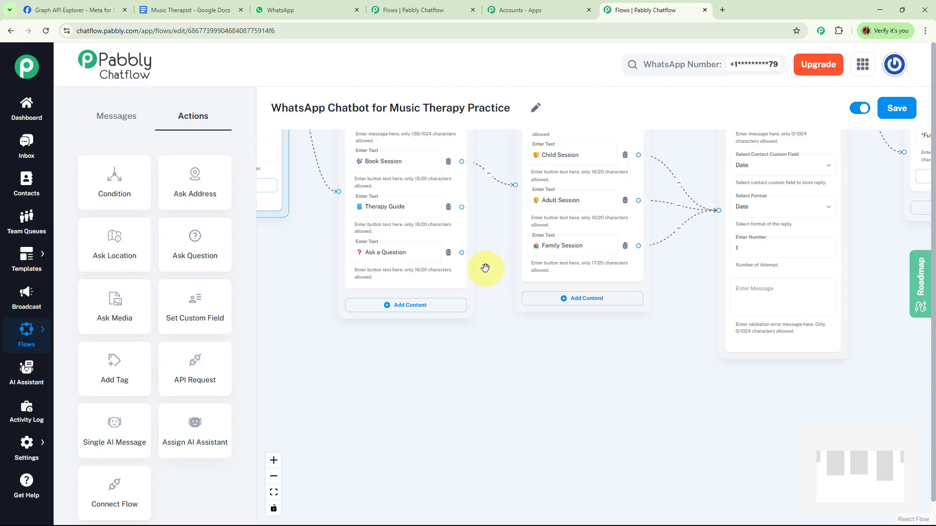
{"action": "left_click_drag", "start_coordinate": [462, 206], "coordinate": [560, 385]}
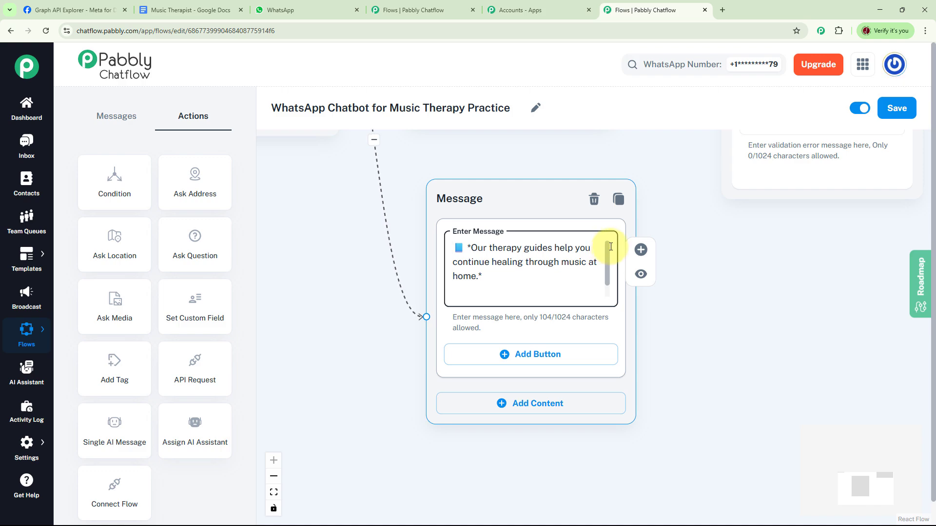
{"action": "scroll", "coordinate": [606, 277], "scroll_direction": "down", "scroll_amount": 1}
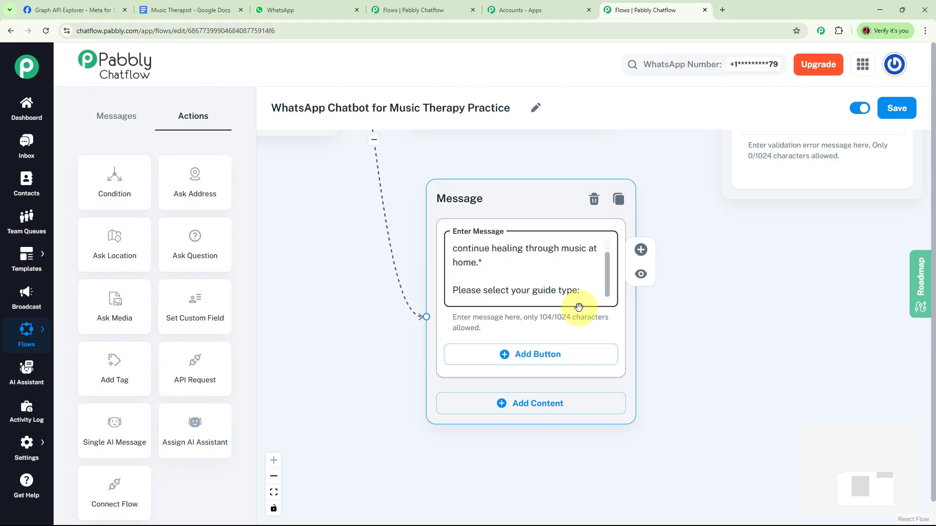
{"action": "left_click", "coordinate": [507, 353]}
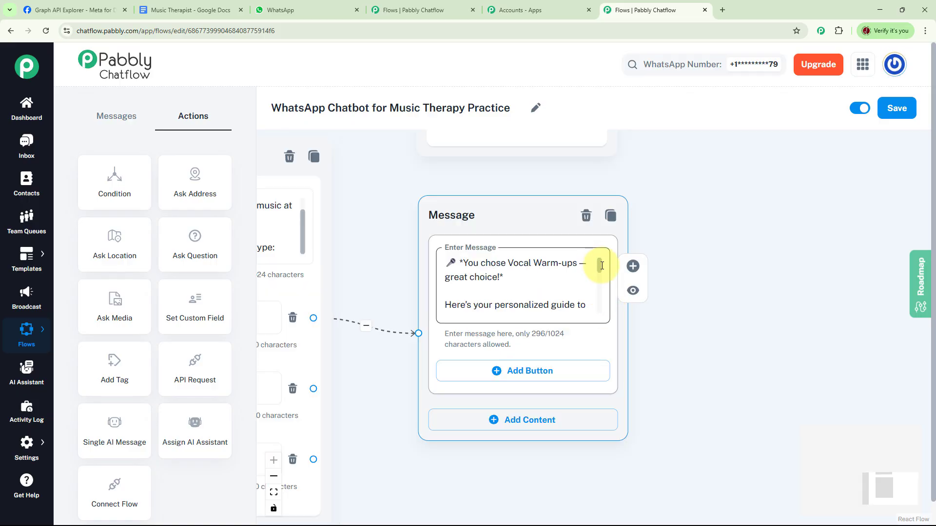
- Connect Vocal Warm-ups to a new message containing the "You chose Vocal Warm-ups – great choice!" personalized guide text
{"action": "left_click", "coordinate": [602, 266]}
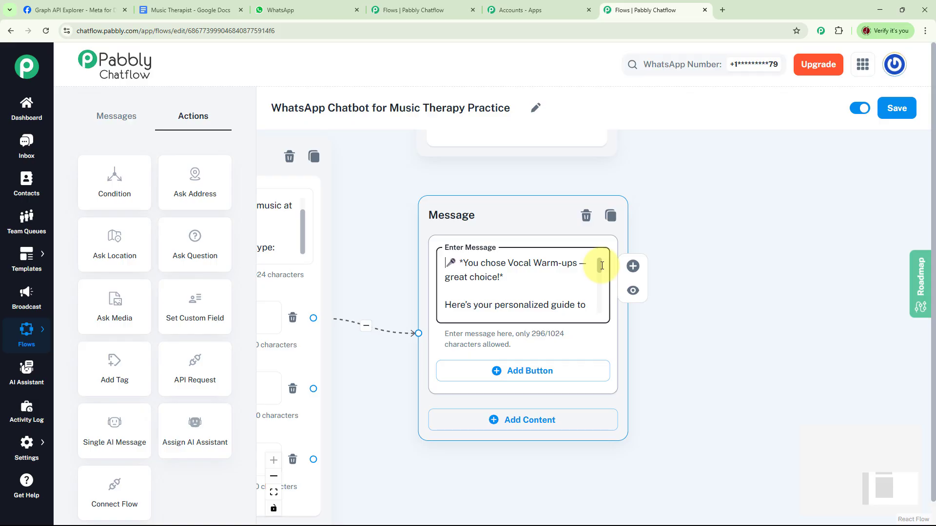
{"action": "left_click_drag", "start_coordinate": [602, 266], "coordinate": [612, 309]}
{"action": "left_click_drag", "start_coordinate": [740, 364], "coordinate": [809, 261]}
{"action": "left_click_drag", "start_coordinate": [615, 391], "coordinate": [690, 373]}
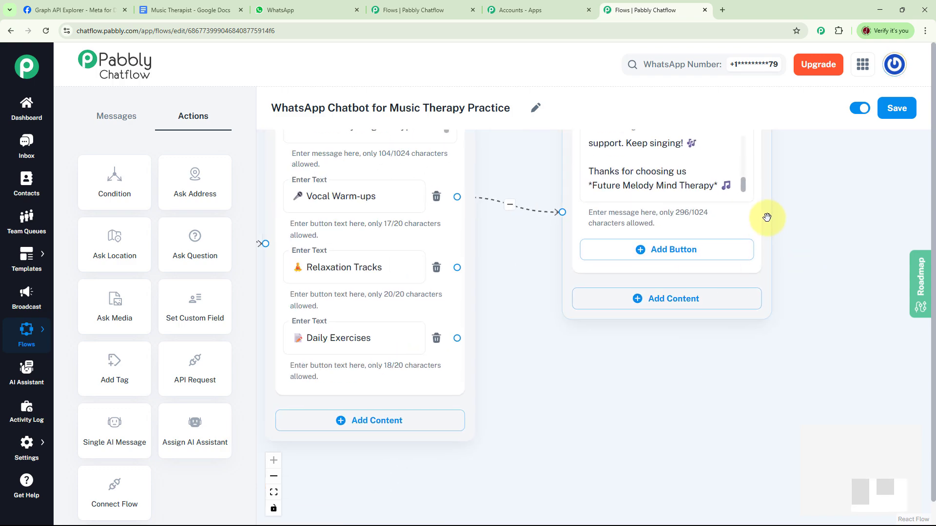
- Shift the vocal warm-ups reply block slightly away and connect the Relaxation Tracks and Daily Exercises buttons to it
{"action": "left_click_drag", "start_coordinate": [766, 188], "coordinate": [802, 185]}
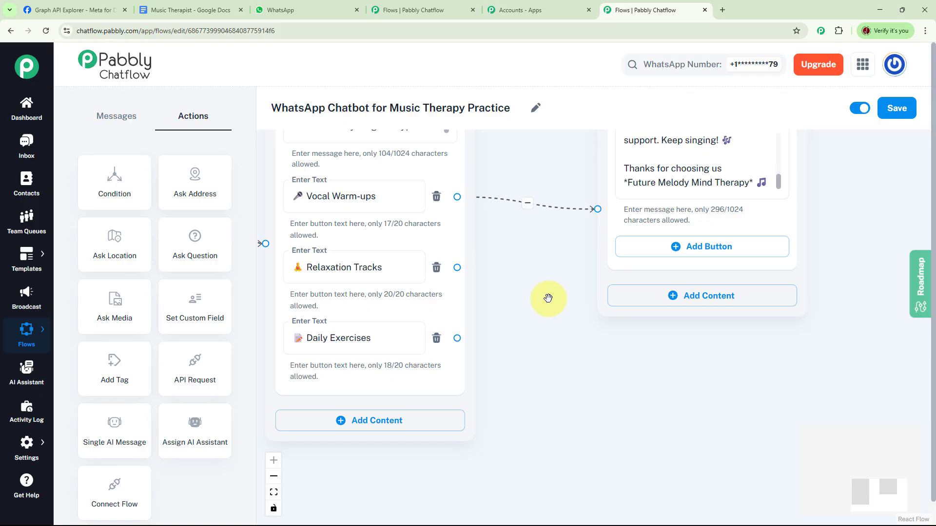
{"action": "left_click_drag", "start_coordinate": [457, 267], "coordinate": [597, 210]}
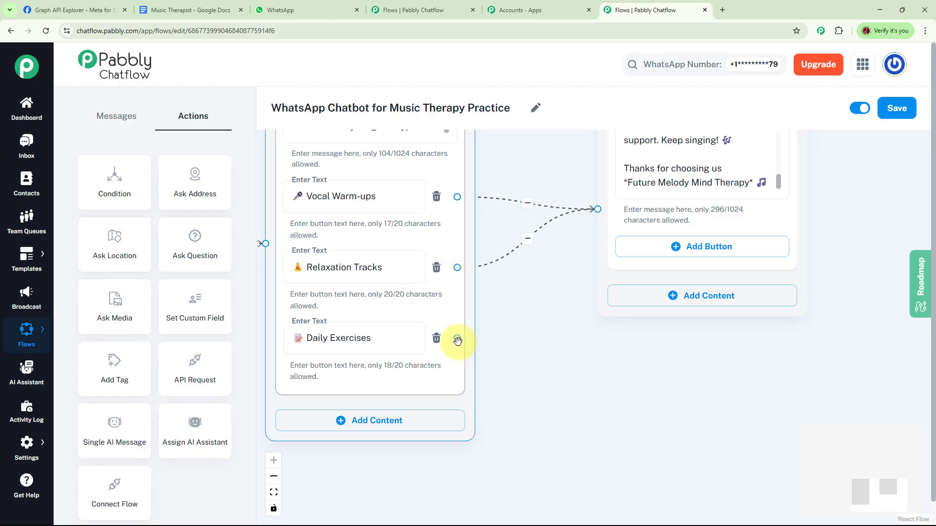
{"action": "left_click_drag", "start_coordinate": [457, 338], "coordinate": [597, 210]}
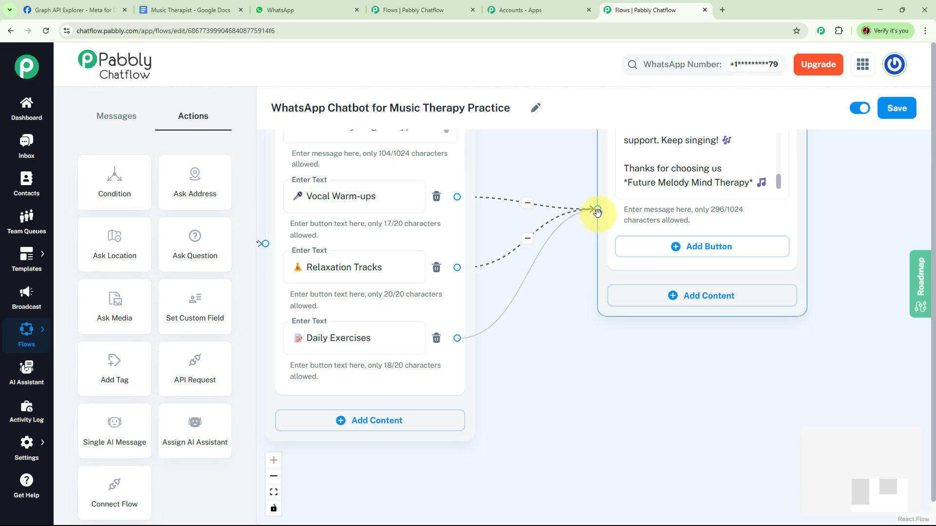
- Connect Ask a Question to a new Text + Button message containing the "Some Common Questions & Answers Related to Music Therapy" text
{"action": "left_click_drag", "start_coordinate": [516, 370], "coordinate": [603, 381]}
{"action": "scroll", "coordinate": [625, 370], "scroll_direction": "down", "scroll_amount": 8}
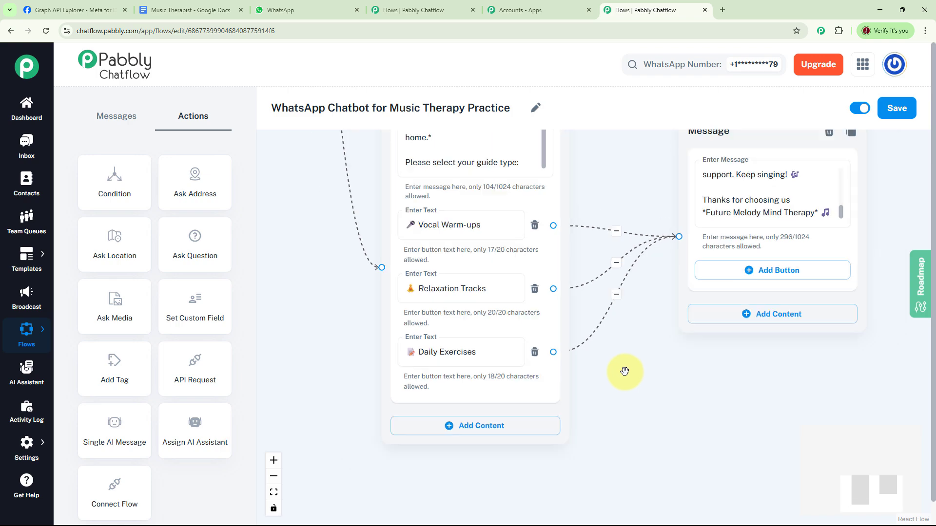
{"action": "left_click_drag", "start_coordinate": [415, 328], "coordinate": [595, 388]}
{"action": "scroll", "coordinate": [531, 368], "scroll_direction": "up", "scroll_amount": 4}
{"action": "scroll", "coordinate": [532, 368], "scroll_direction": "up", "scroll_amount": 3}
{"action": "left_click_drag", "start_coordinate": [543, 346], "coordinate": [382, 452]}
{"action": "left_click_drag", "start_coordinate": [490, 383], "coordinate": [473, 394]}
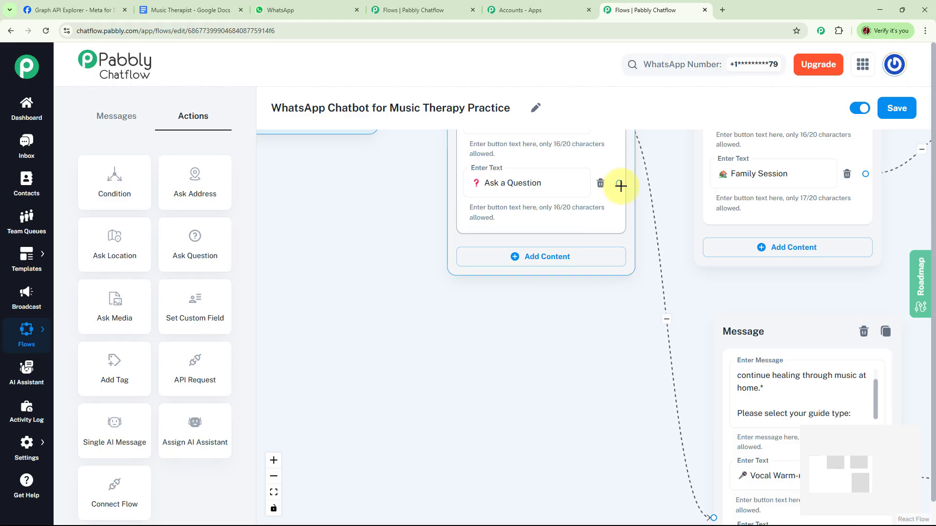
{"action": "left_click_drag", "start_coordinate": [619, 184], "coordinate": [387, 318]}
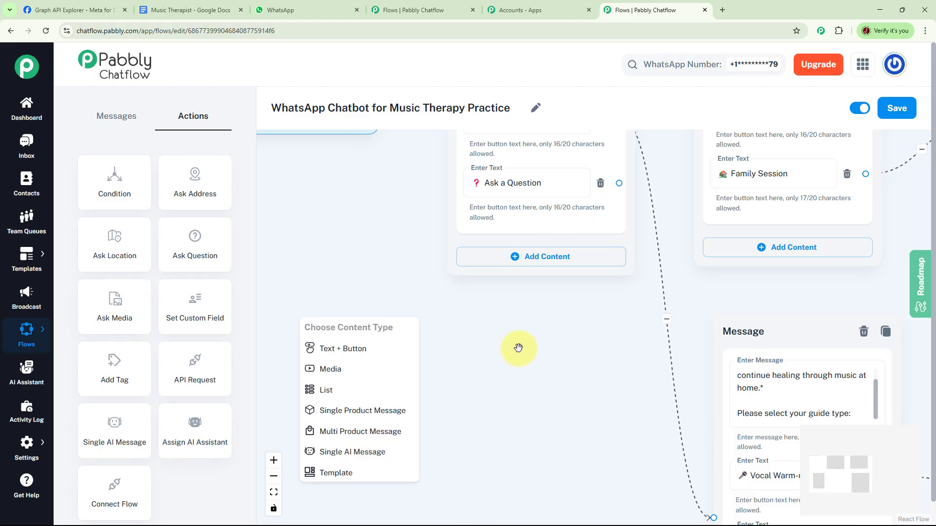
{"action": "left_click_drag", "start_coordinate": [529, 349], "coordinate": [599, 280]}
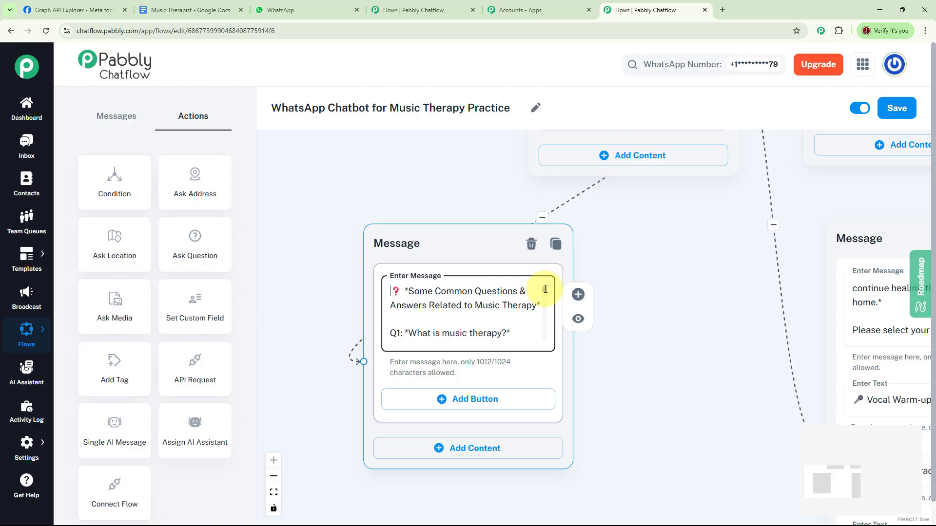
- Read through the common music therapy questions and answers in the new message, down to its closing signature
{"action": "scroll", "coordinate": [545, 290], "scroll_direction": "down", "scroll_amount": 1}
{"action": "scroll", "coordinate": [545, 291], "scroll_direction": "down", "scroll_amount": 1}
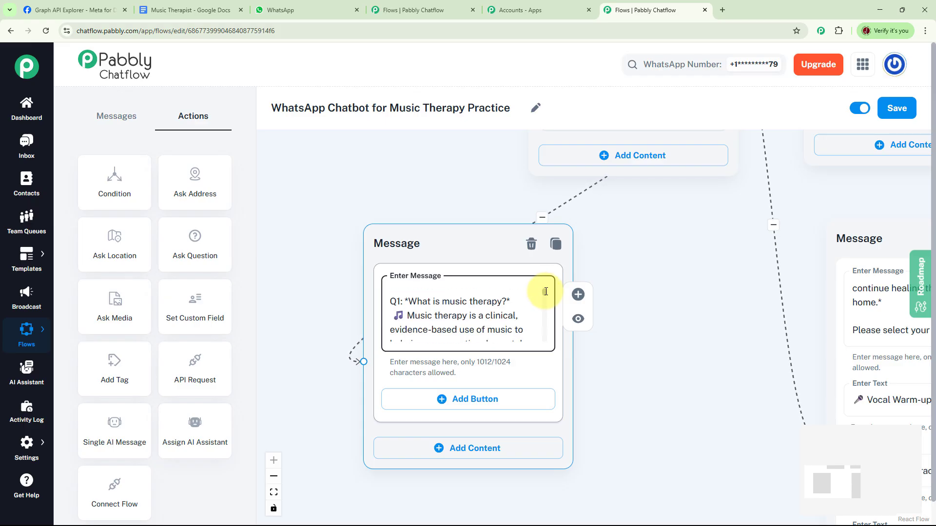
{"action": "scroll", "coordinate": [546, 291], "scroll_direction": "down", "scroll_amount": 4}
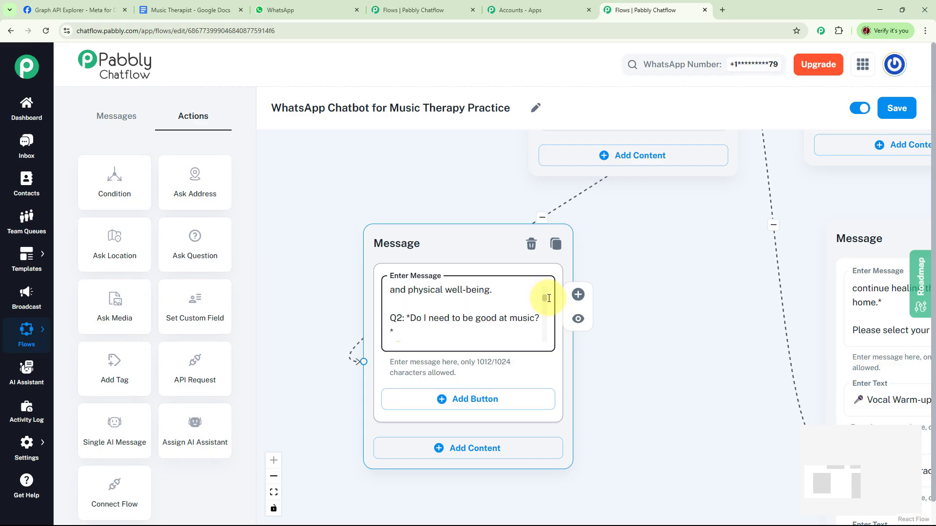
{"action": "scroll", "coordinate": [548, 298], "scroll_direction": "down", "scroll_amount": 1}
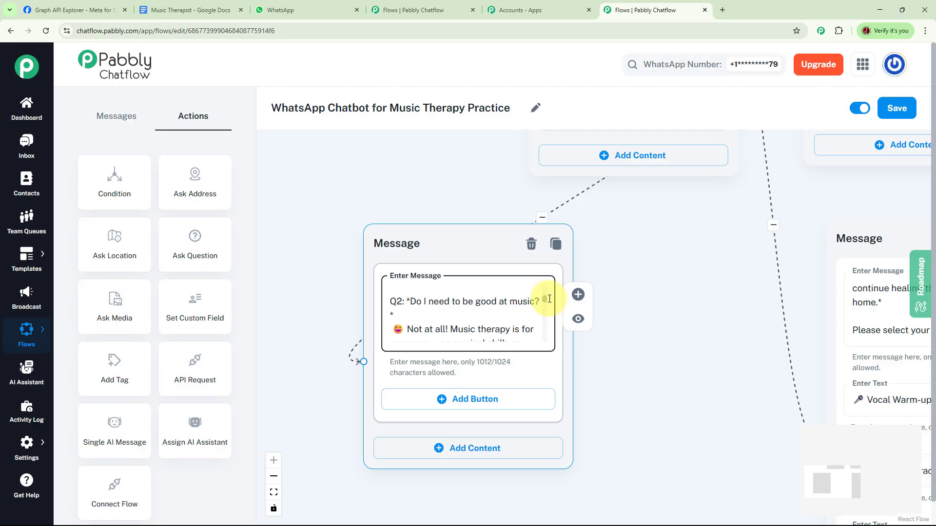
{"action": "scroll", "coordinate": [549, 299], "scroll_direction": "down", "scroll_amount": 4}
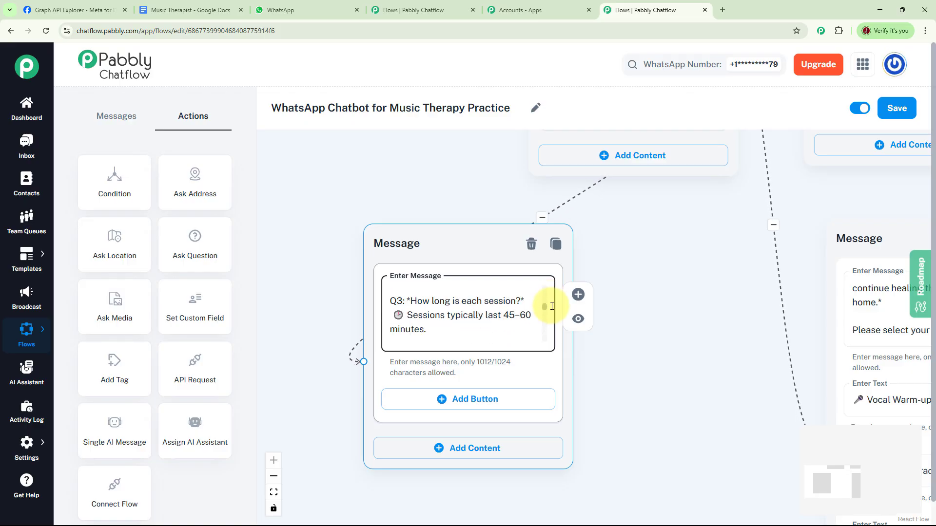
{"action": "scroll", "coordinate": [551, 306], "scroll_direction": "down", "scroll_amount": 3}
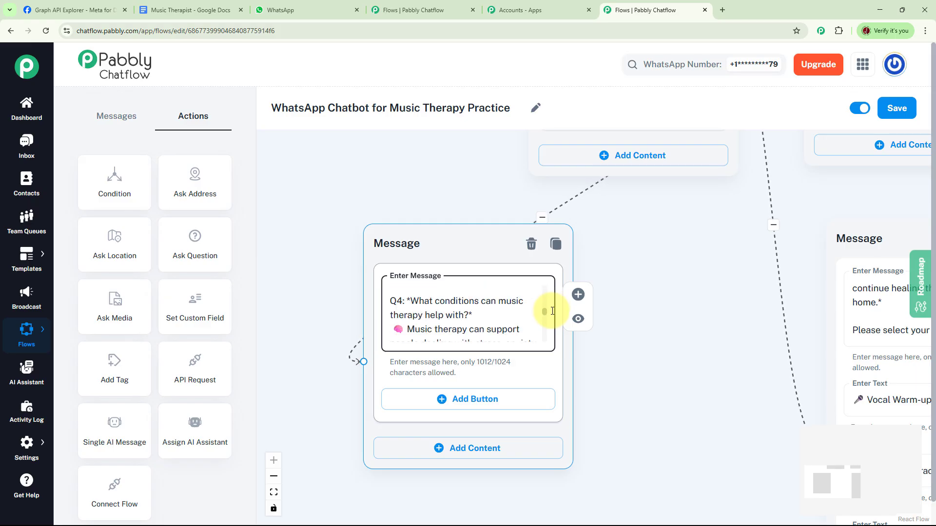
{"action": "scroll", "coordinate": [552, 312], "scroll_direction": "down", "scroll_amount": 1}
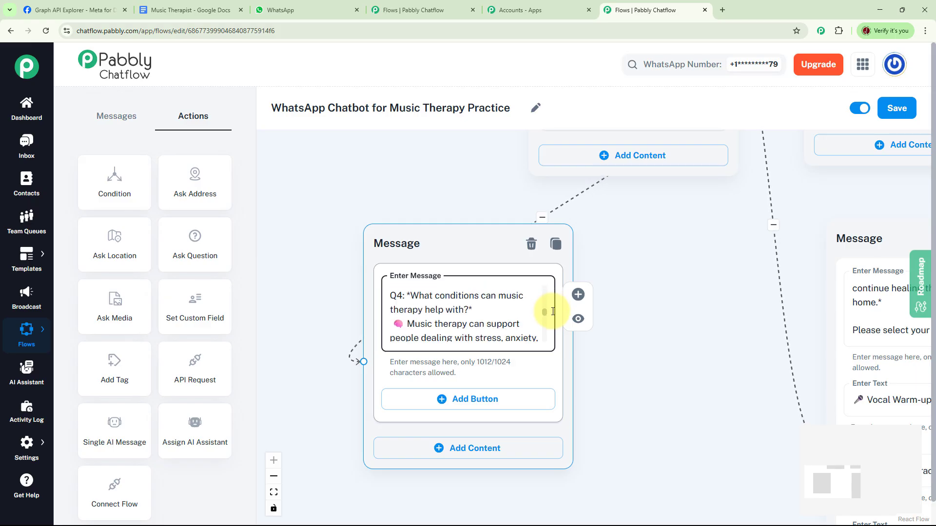
{"action": "scroll", "coordinate": [552, 312], "scroll_direction": "down", "scroll_amount": 4}
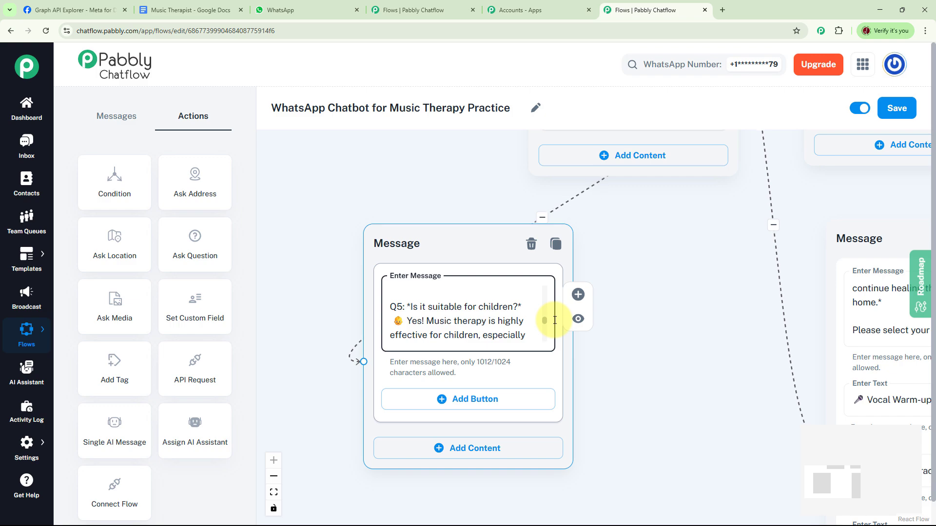
{"action": "scroll", "coordinate": [555, 321], "scroll_direction": "down", "scroll_amount": 4}
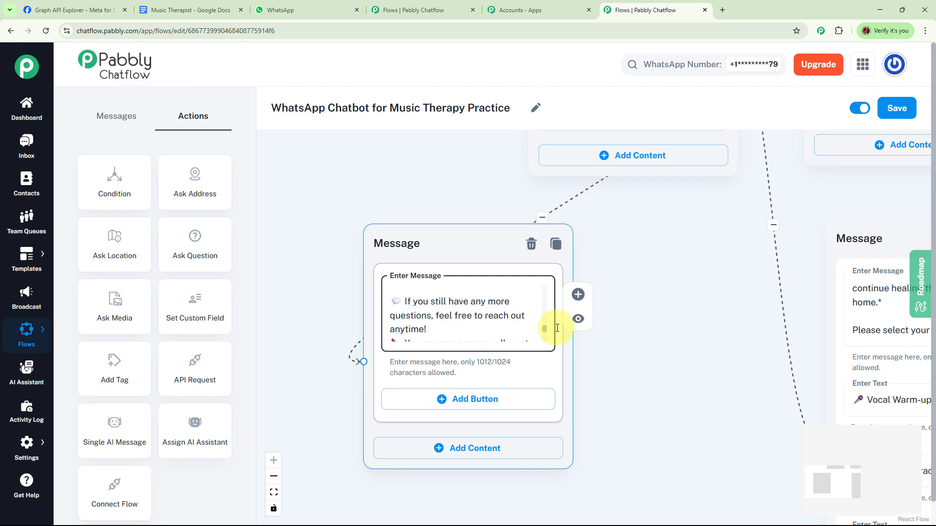
{"action": "scroll", "coordinate": [558, 329], "scroll_direction": "down", "scroll_amount": 2}
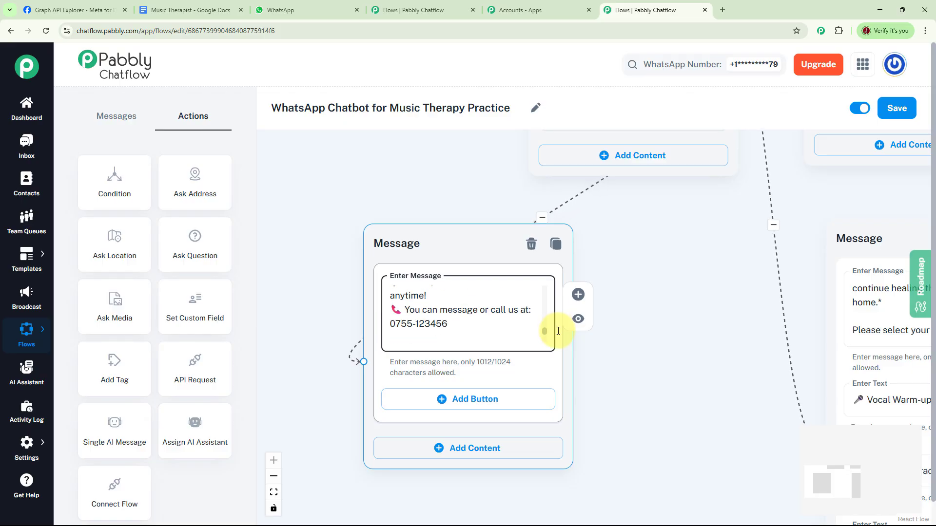
{"action": "scroll", "coordinate": [558, 332], "scroll_direction": "down", "scroll_amount": 2}
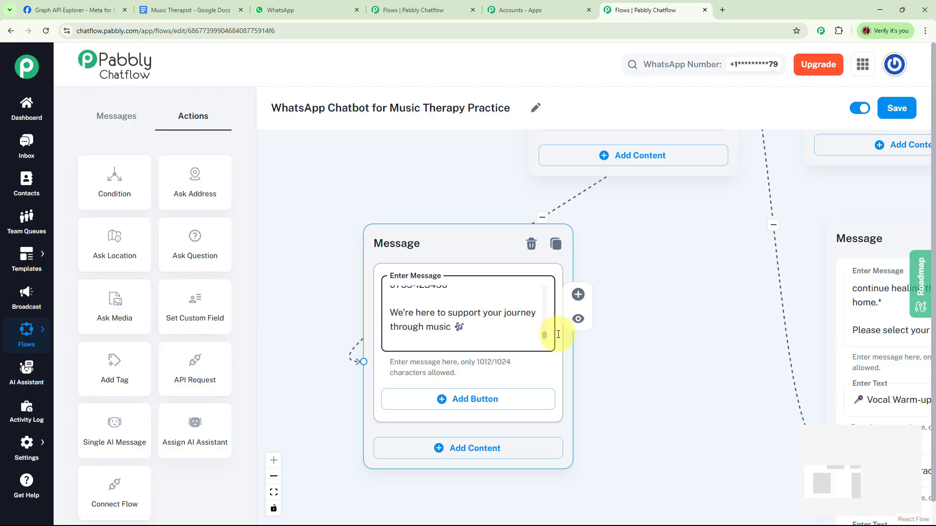
{"action": "scroll", "coordinate": [559, 336], "scroll_direction": "down", "scroll_amount": 2}
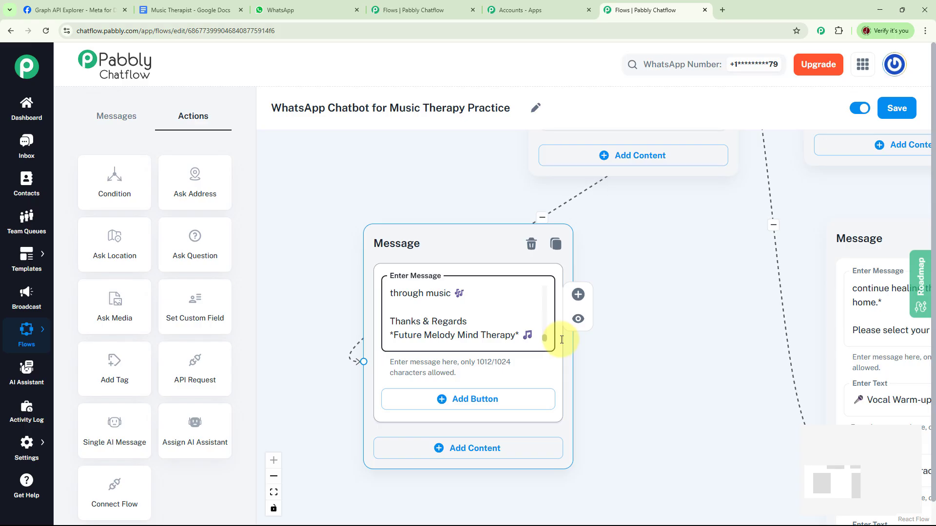
- Save the completed "WhatsApp Chatbot for Music Therapy Practice" flow with all its branches
{"action": "scroll", "coordinate": [712, 324], "scroll_direction": "down", "scroll_amount": 3}
{"action": "scroll", "coordinate": [712, 325], "scroll_direction": "down", "scroll_amount": 5}
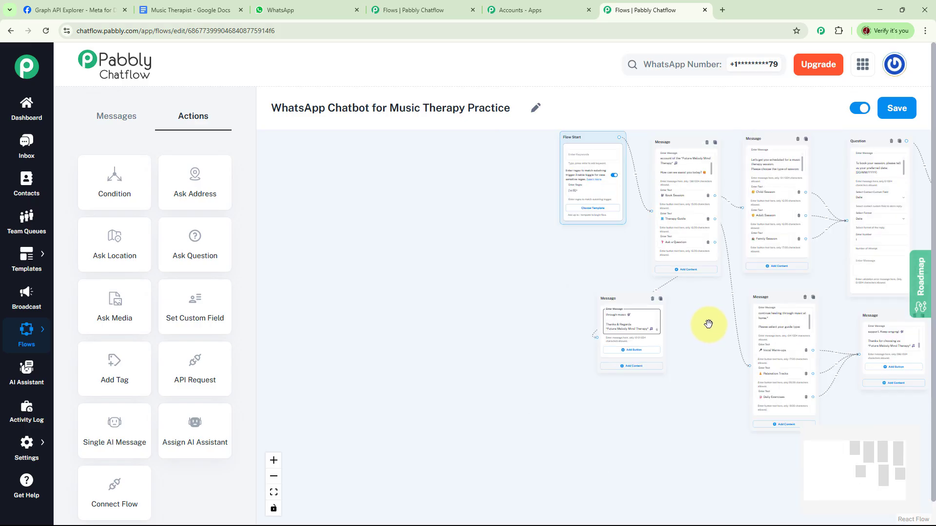
{"action": "left_click_drag", "start_coordinate": [661, 339], "coordinate": [440, 388]}
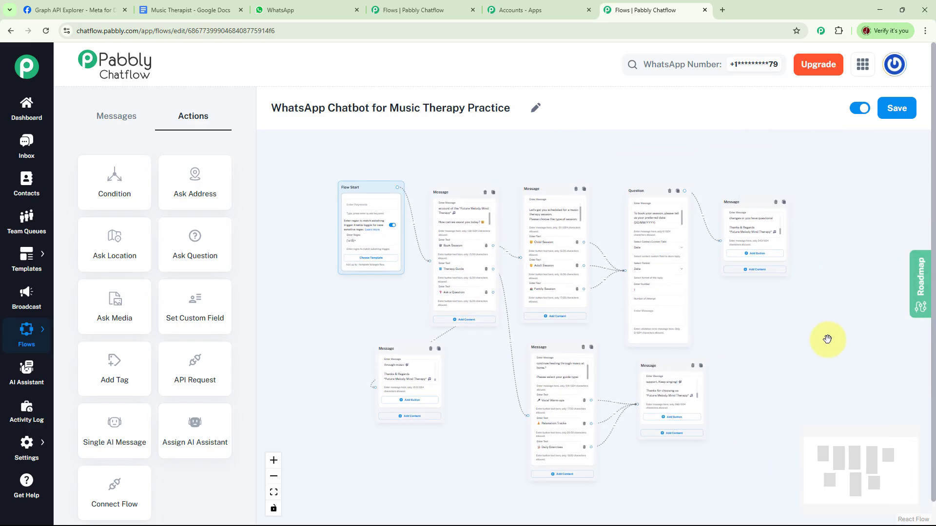
{"action": "left_click", "coordinate": [897, 109]}
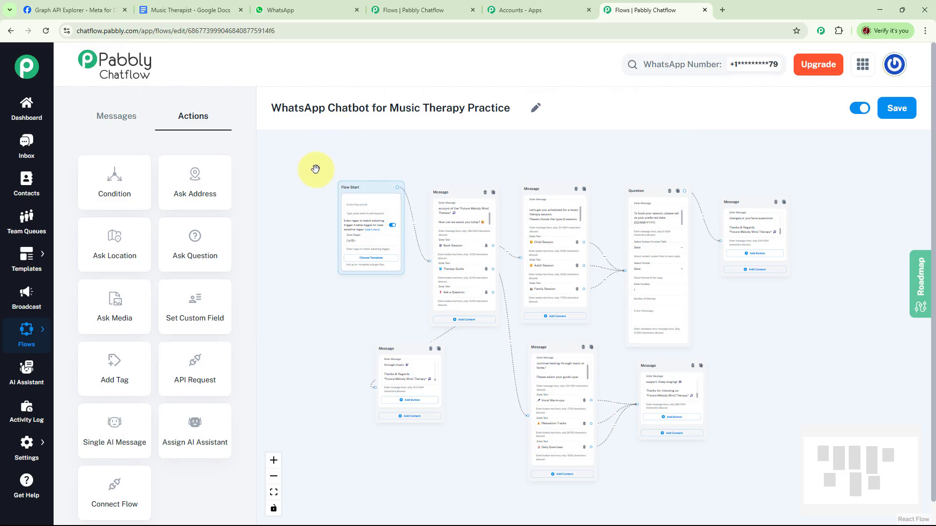
- Switch to WhatsApp, clear the Future Melody Mind Therapy chat and send the message "Book Session"
{"action": "left_click", "coordinate": [303, 4]}
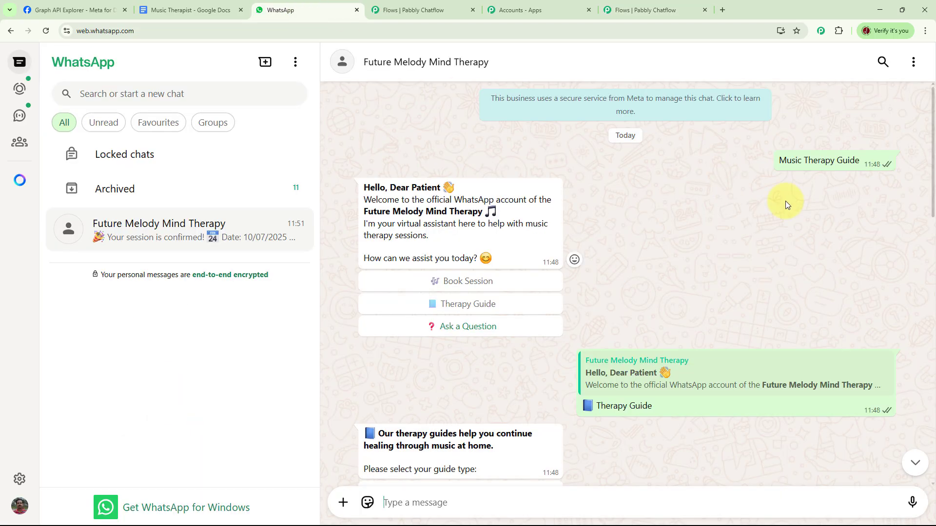
{"action": "left_click", "coordinate": [913, 62]}
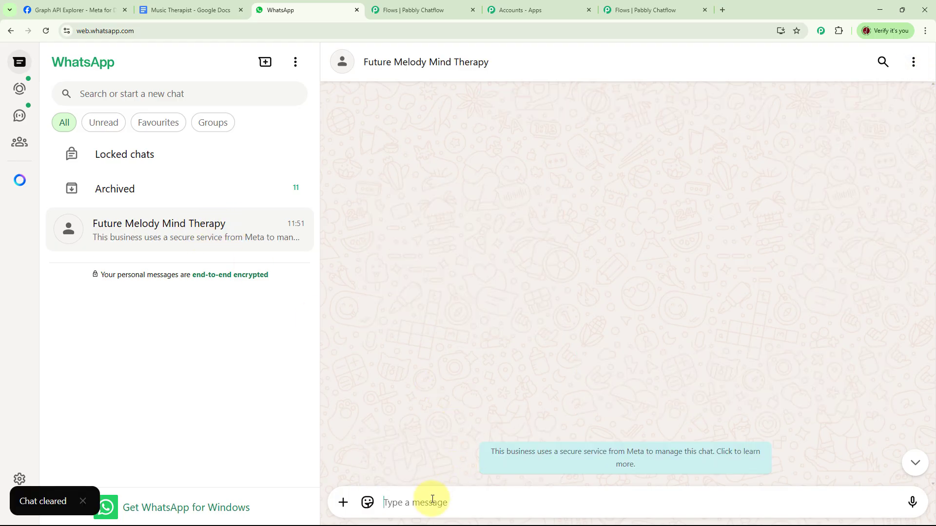
{"action": "type", "text": "Book Session"}
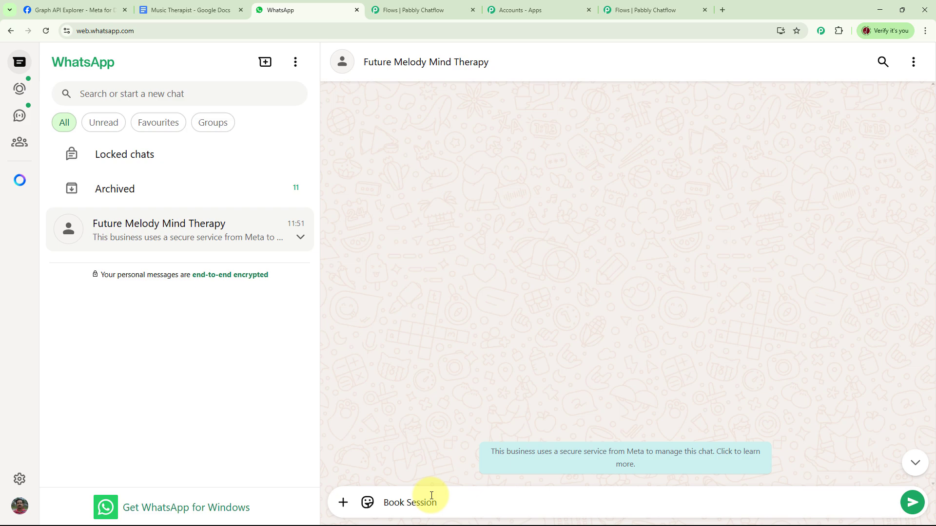
{"action": "key", "text": "Return"}
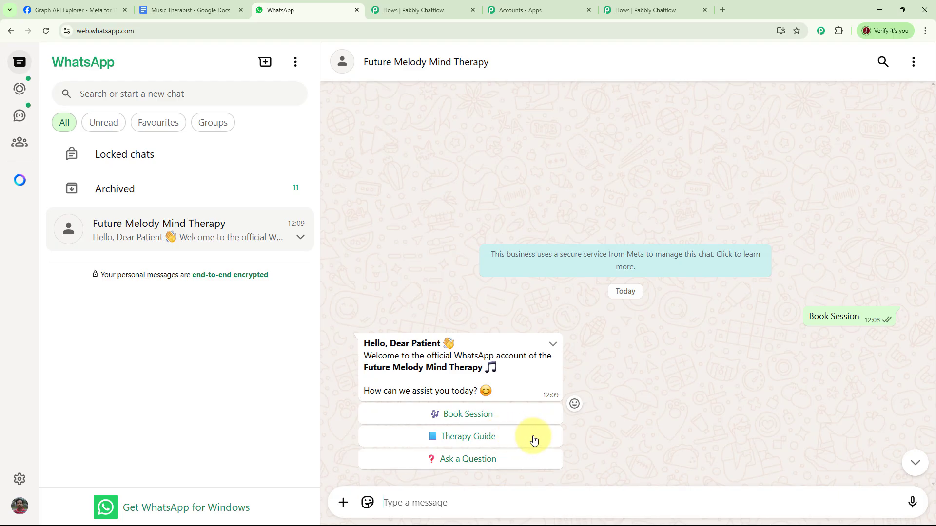
- Test the booking branch by choosing Book Session with Adult Session and sending 07/07/2025 as the preferred date
{"action": "left_click", "coordinate": [478, 416]}
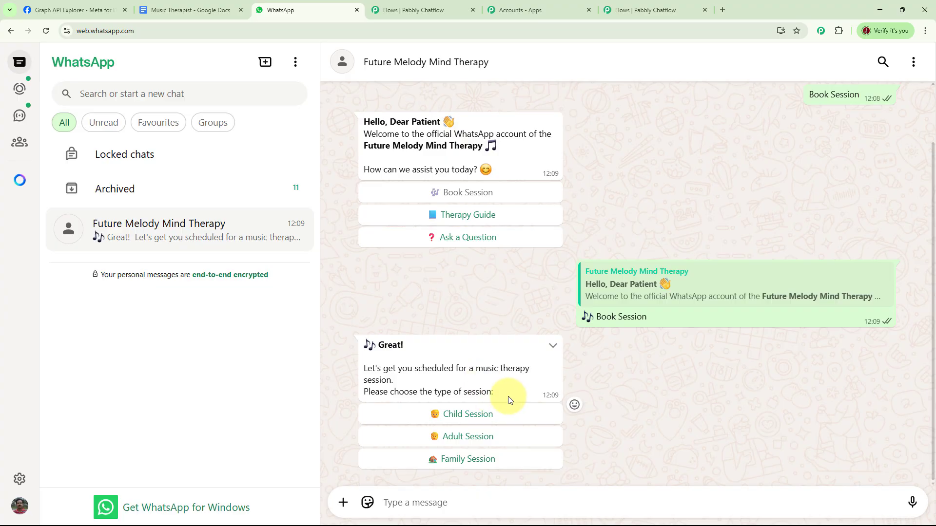
{"action": "left_click", "coordinate": [478, 441]}
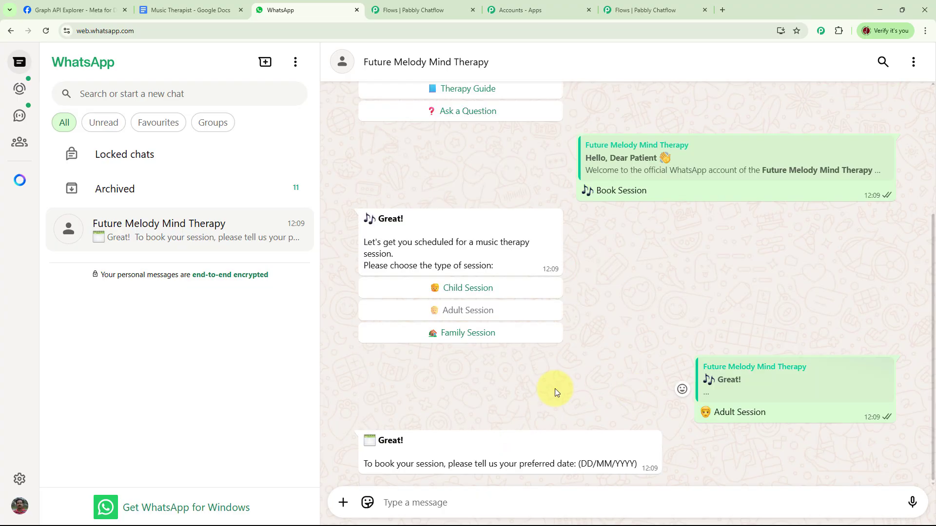
{"action": "left_click", "coordinate": [441, 502]}
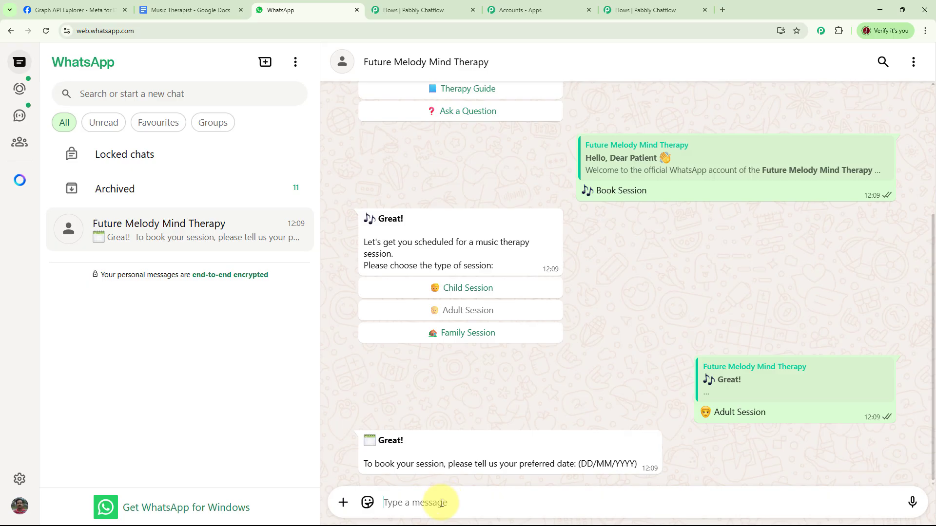
{"action": "type", "text": "07/07/2025"}
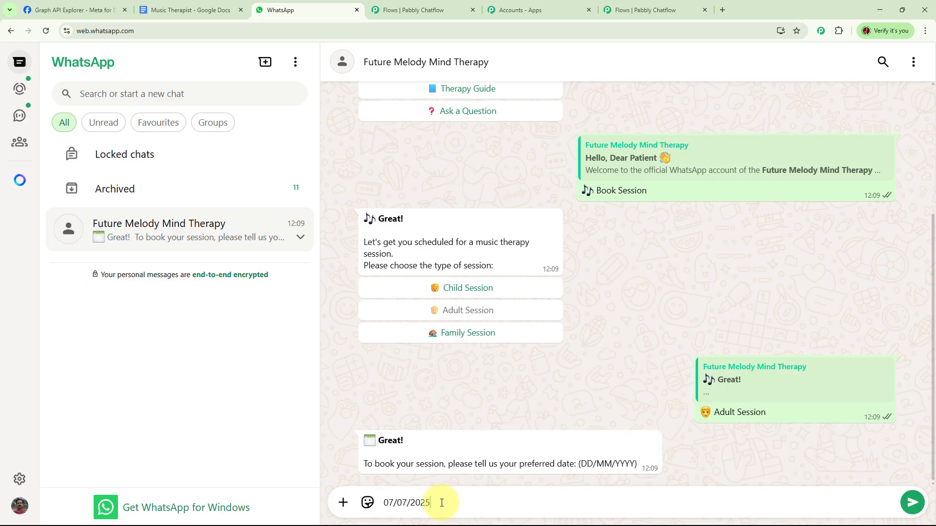
{"action": "key", "text": "Return"}
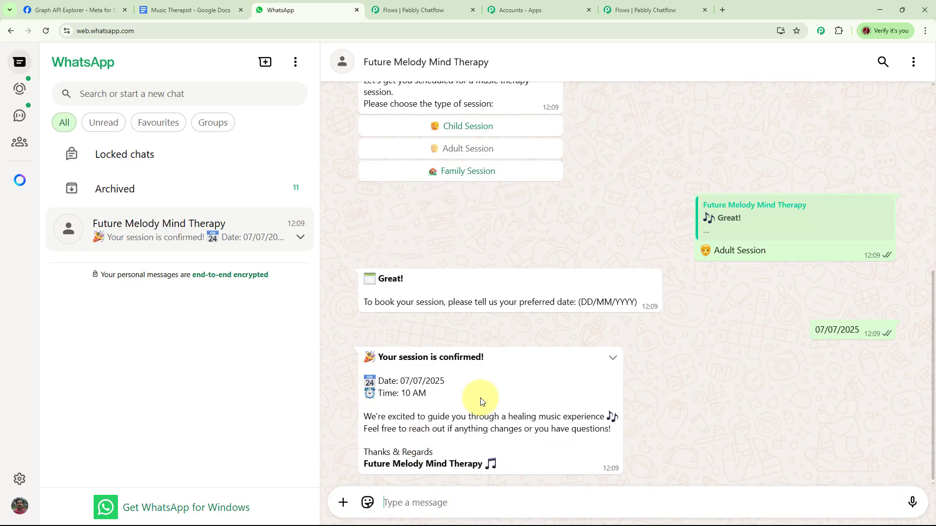
- Test the Ask a Question reply from the welcome message, and the Therapy Guide branch with Vocal Warm-ups
{"action": "scroll", "coordinate": [560, 432], "scroll_direction": "up", "scroll_amount": 7}
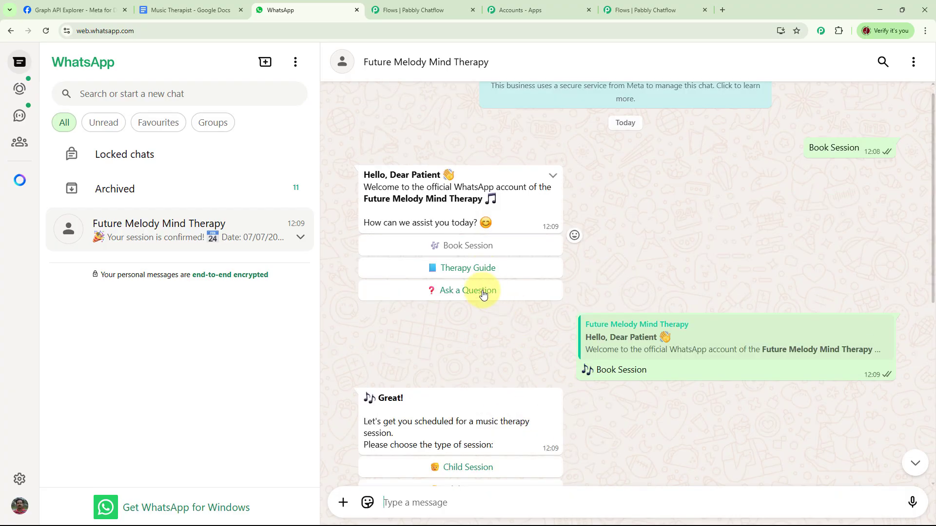
{"action": "left_click", "coordinate": [484, 290]}
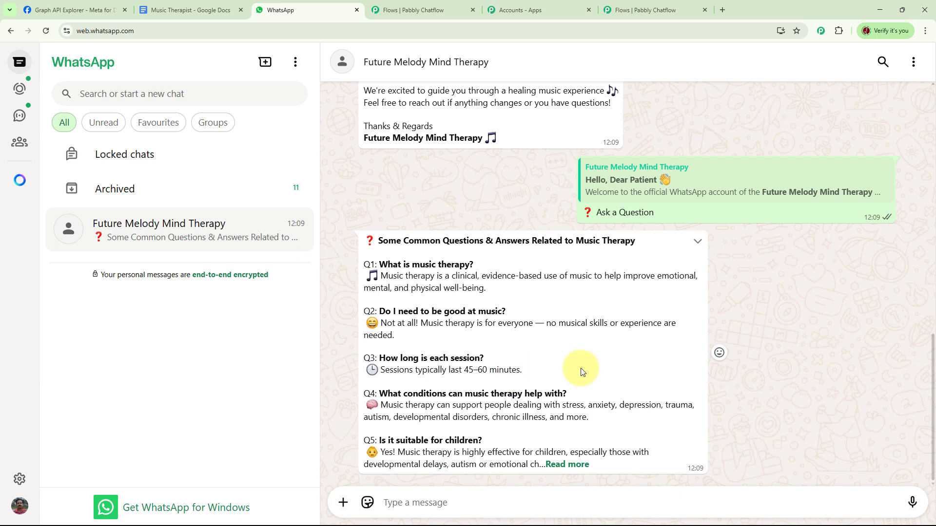
{"action": "scroll", "coordinate": [582, 371], "scroll_direction": "up", "scroll_amount": 10}
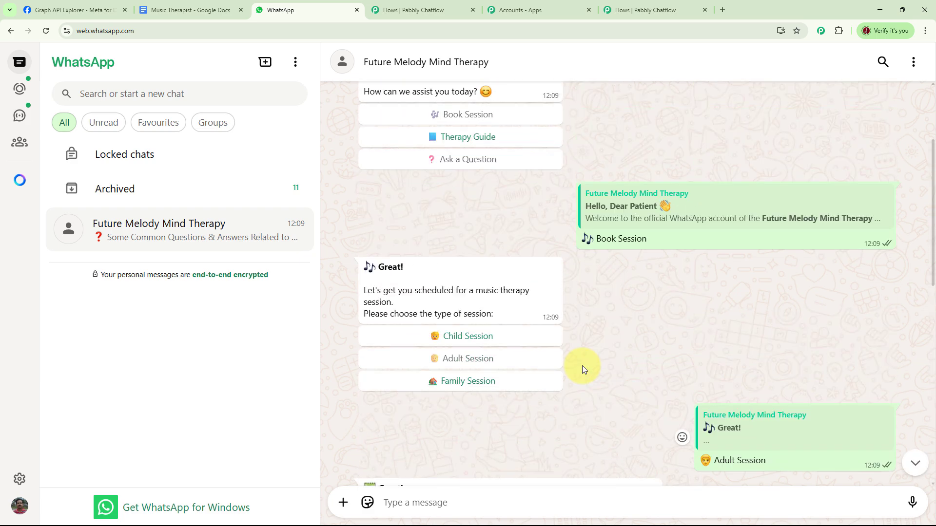
{"action": "left_click", "coordinate": [495, 235]}
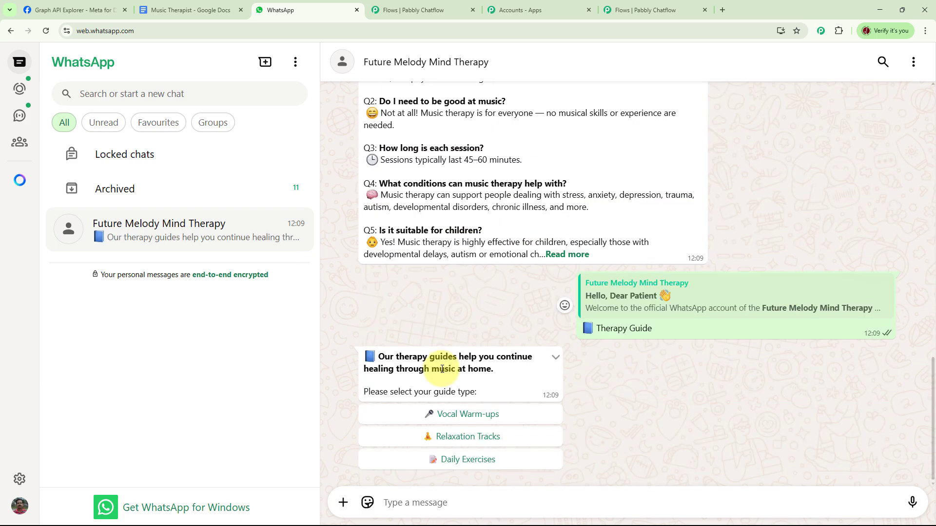
{"action": "left_click", "coordinate": [464, 420]}
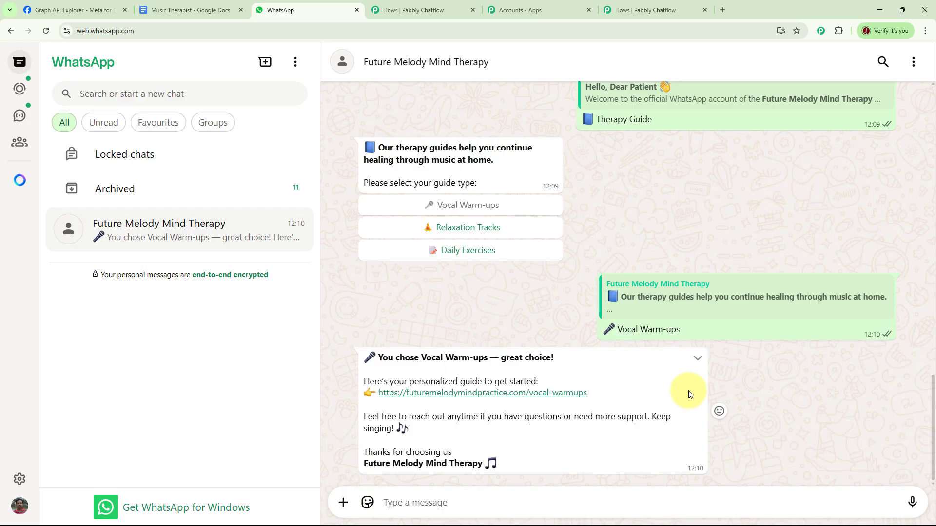
- Look back over the chatbot conversation up to its first message and switch back to Pabbly Chatflow
{"action": "scroll", "coordinate": [743, 391], "scroll_direction": "up", "scroll_amount": 15}
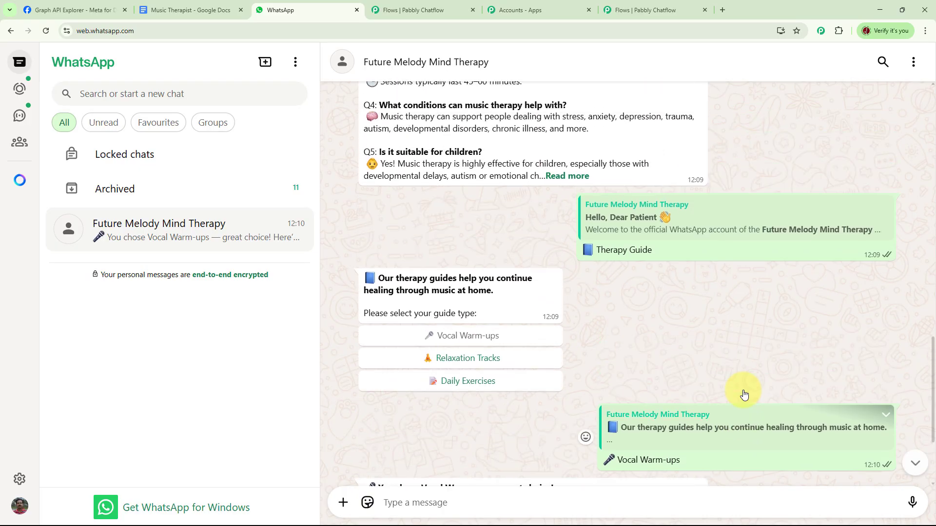
{"action": "scroll", "coordinate": [743, 394], "scroll_direction": "up", "scroll_amount": 15}
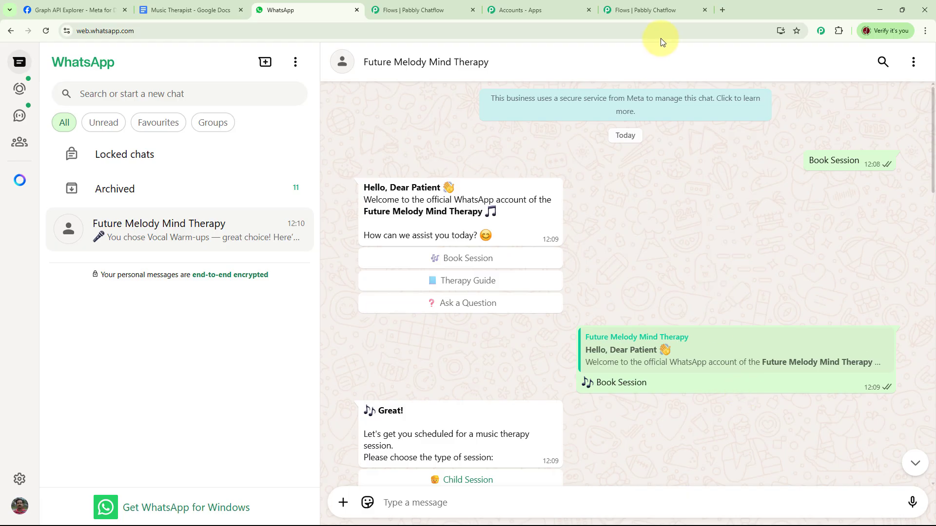
{"action": "left_click", "coordinate": [645, 9]}
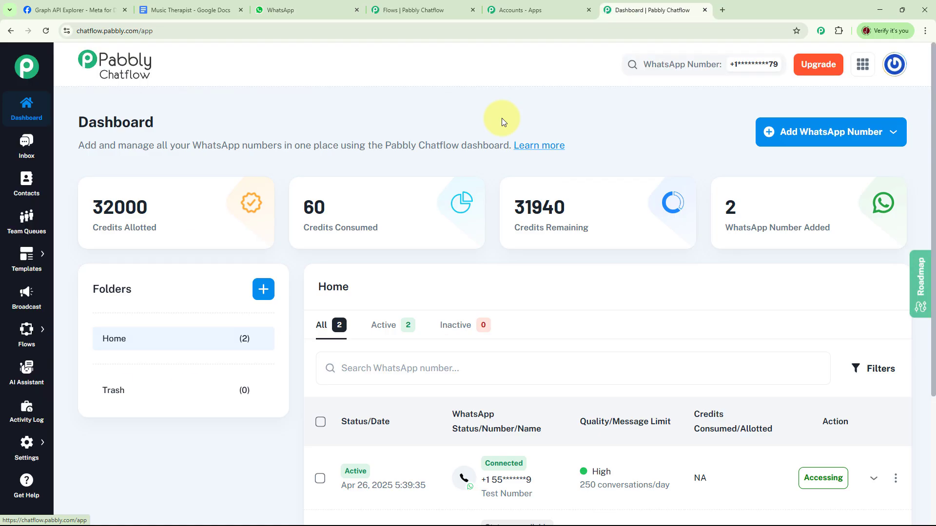